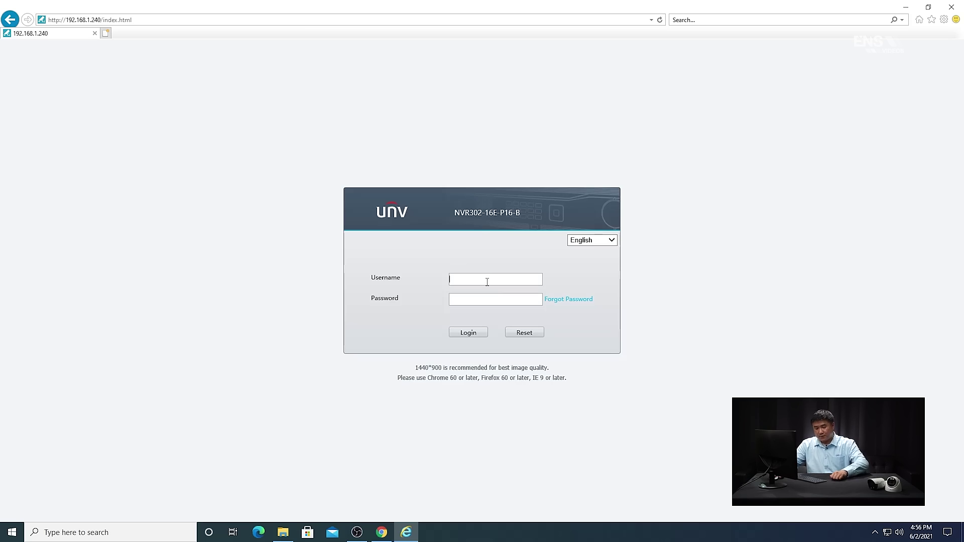
Step: Sign in with the administrator username and the account password to reach Live View
type("admin")
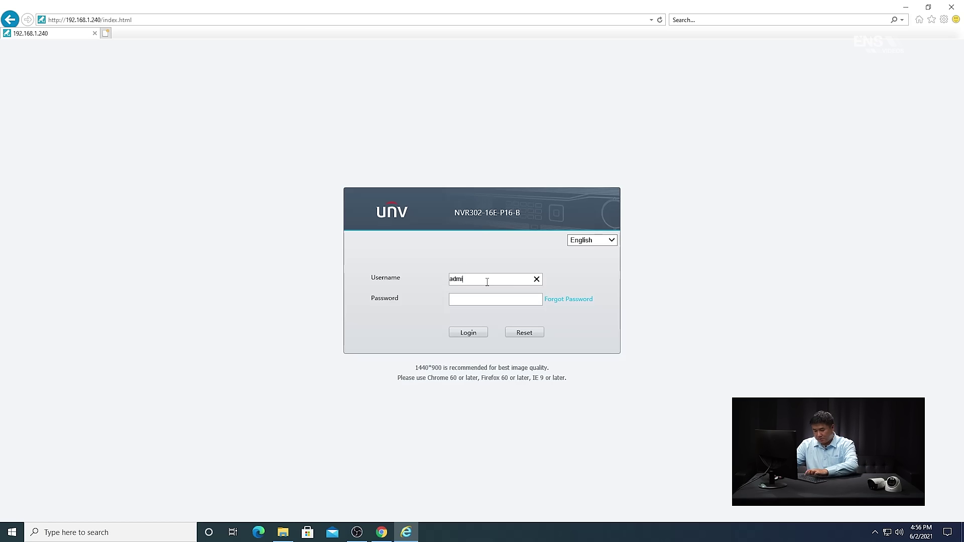
left_click(467, 295)
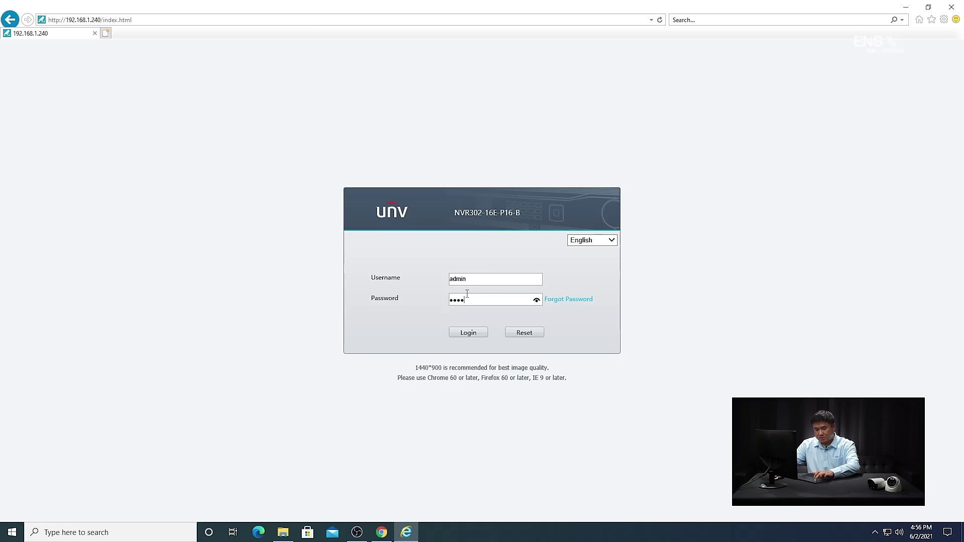
left_click(465, 329)
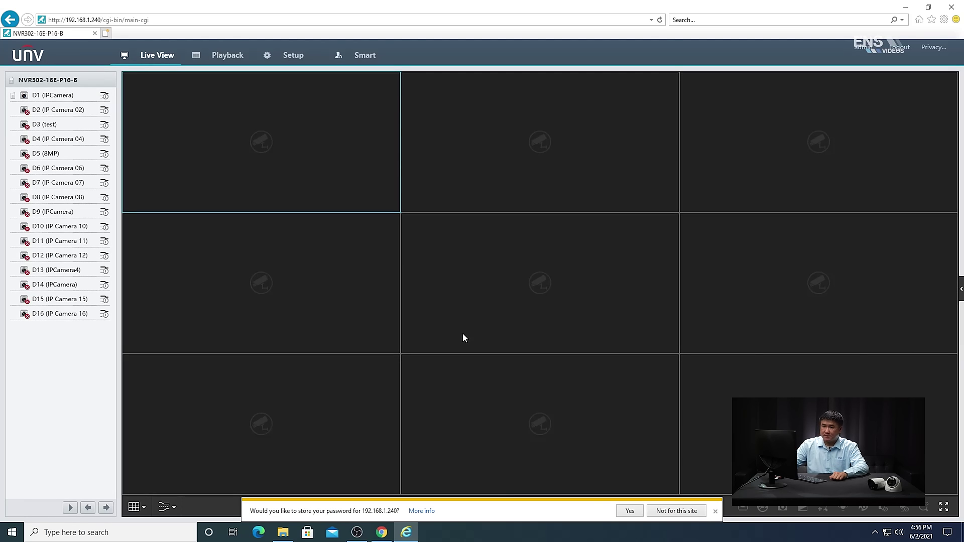
Step: Play camera D1's live feed in a single-window layout
left_click(143, 507)
left_click(134, 465)
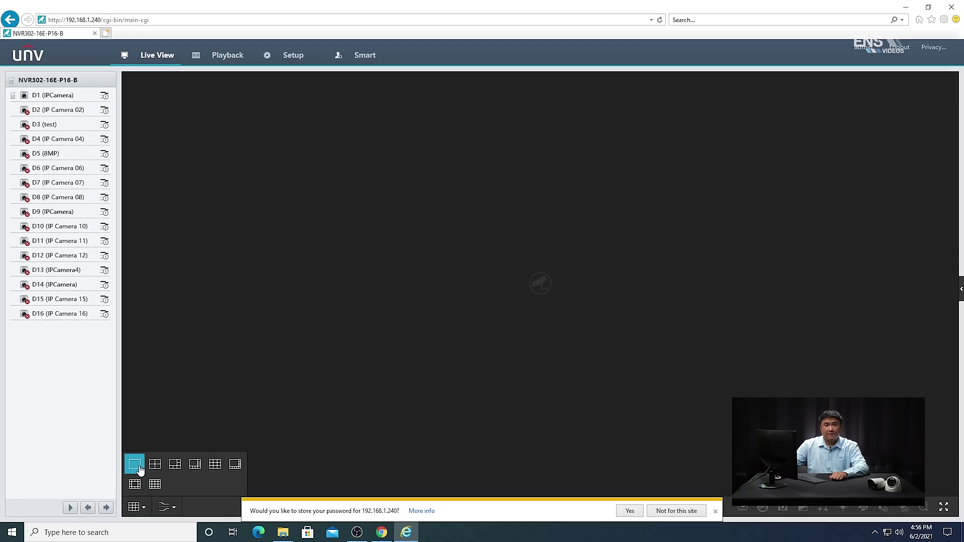
left_click(25, 96)
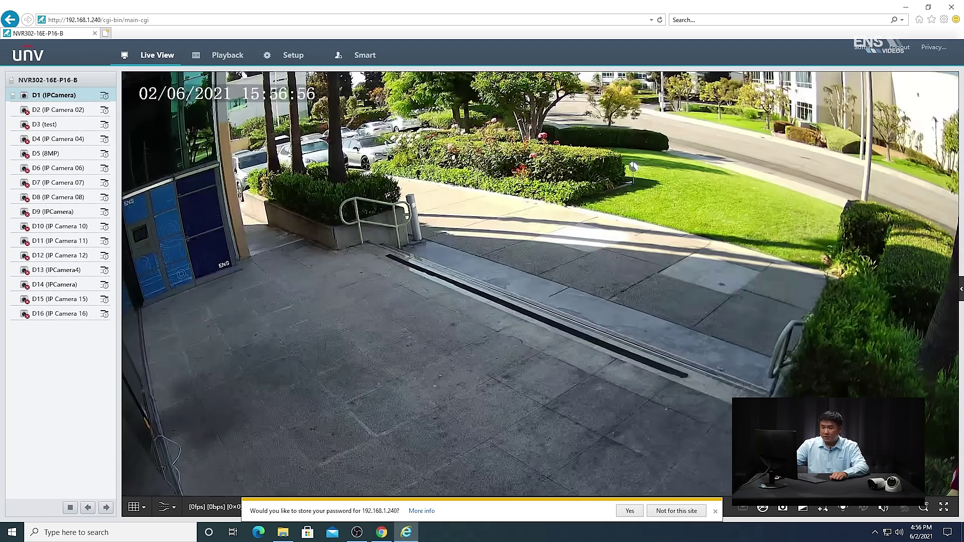
Step: Dismiss the password-save and security warning bars and go to the Setup pages
left_click(716, 512)
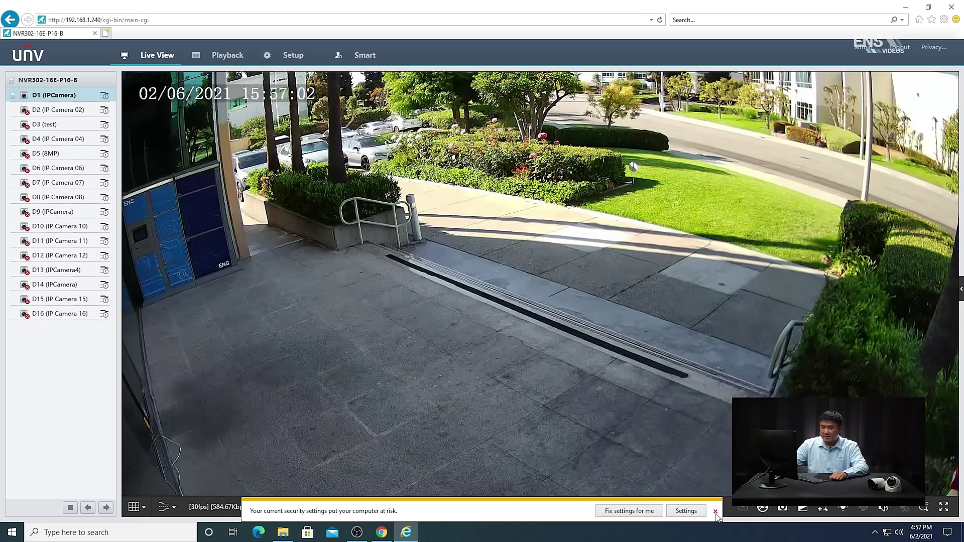
left_click(715, 512)
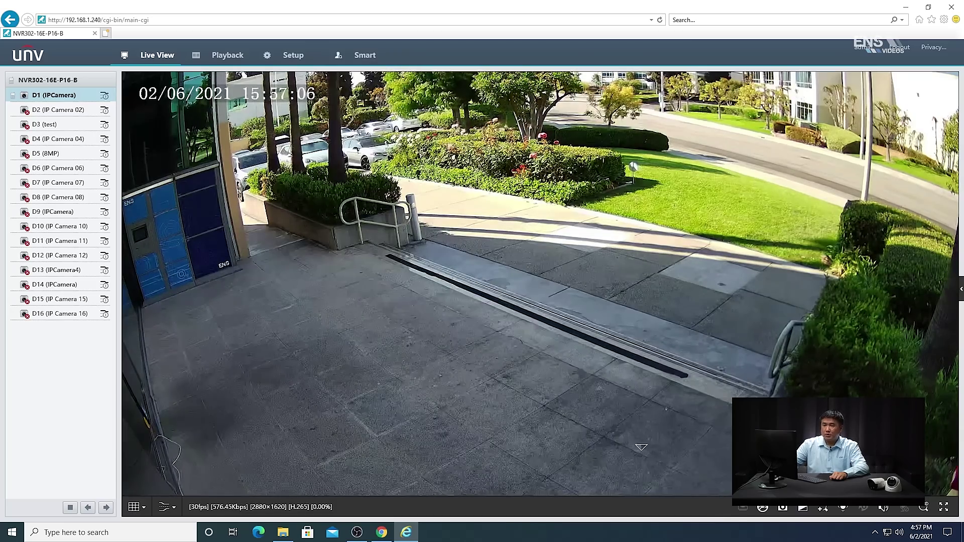
left_click(293, 55)
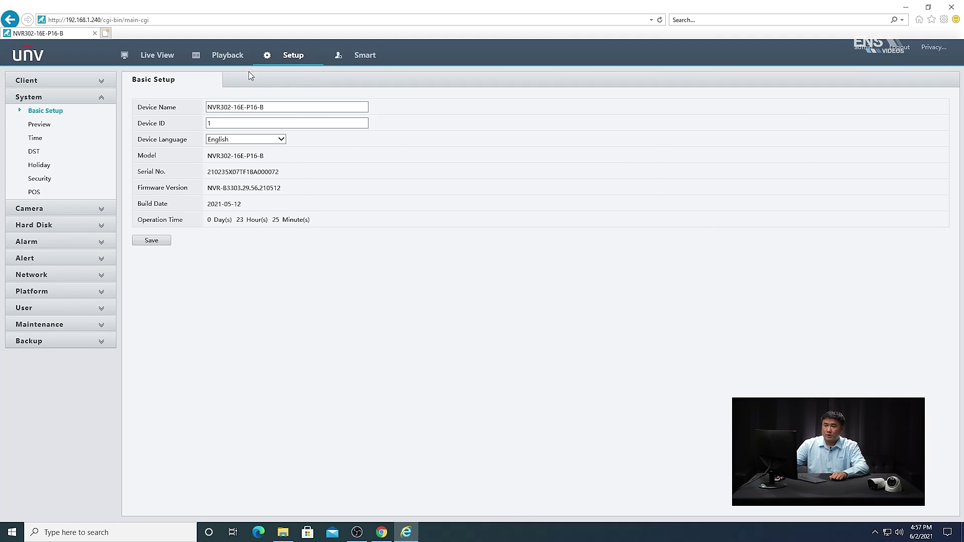
Step: Turn Intelligent Mark on in the Client settings and save them
left_click(88, 85)
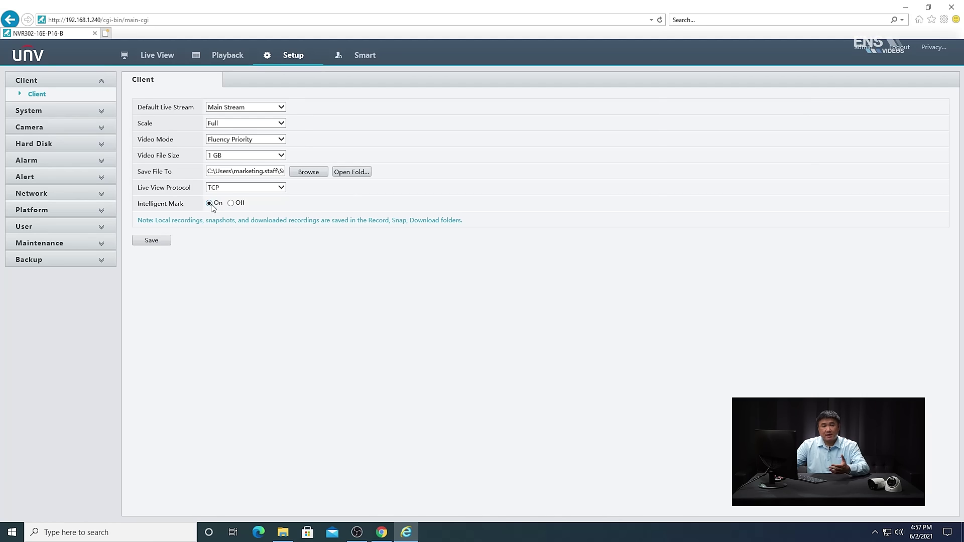
left_click(159, 244)
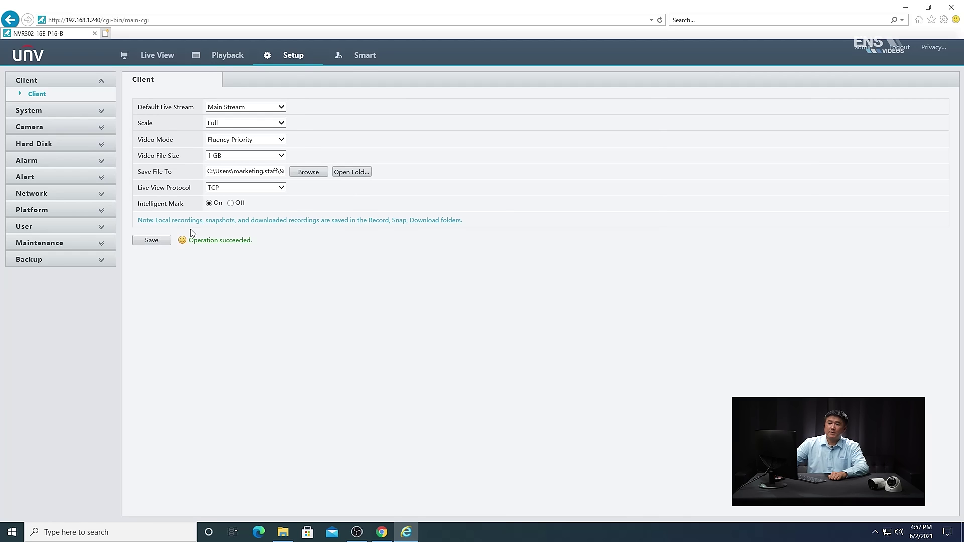
left_click(90, 134)
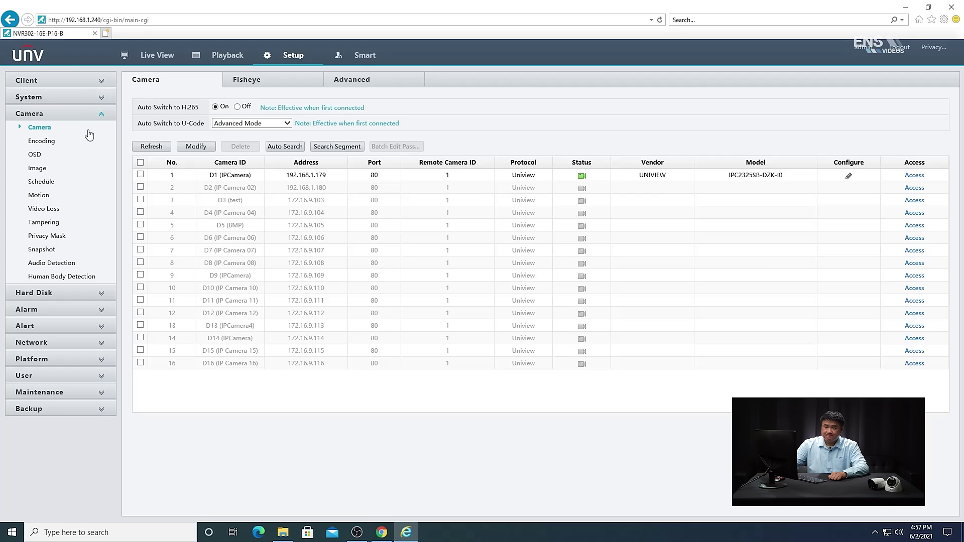
Step: Open camera D1's Recording Schedule under Camera > Schedule
left_click(48, 185)
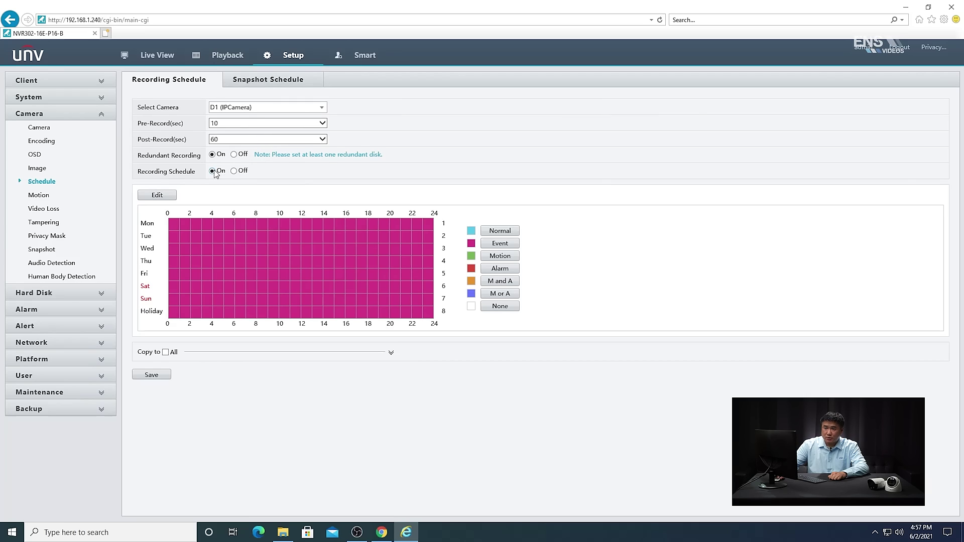
Step: Set D1's recording schedule to all-day Event, copied to every day including Holiday
left_click(155, 199)
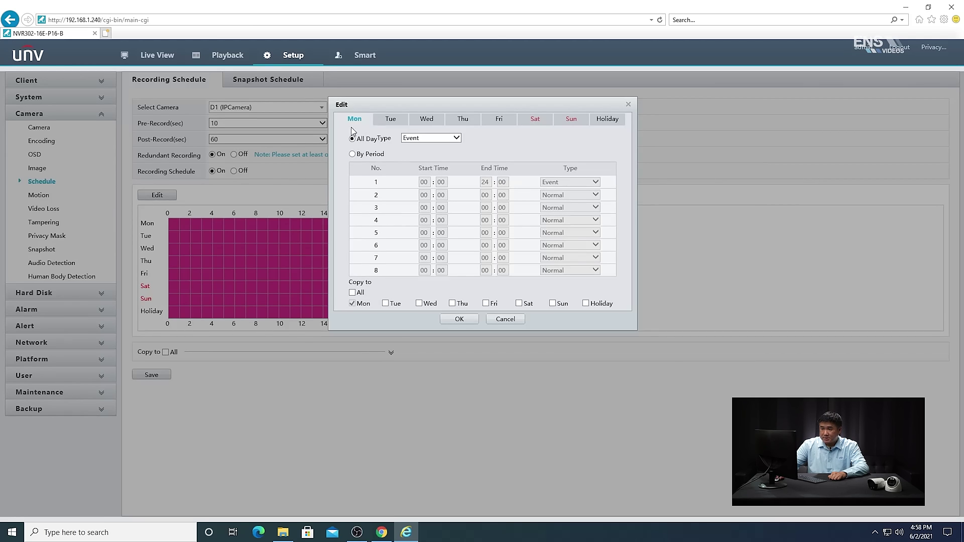
left_click(446, 140)
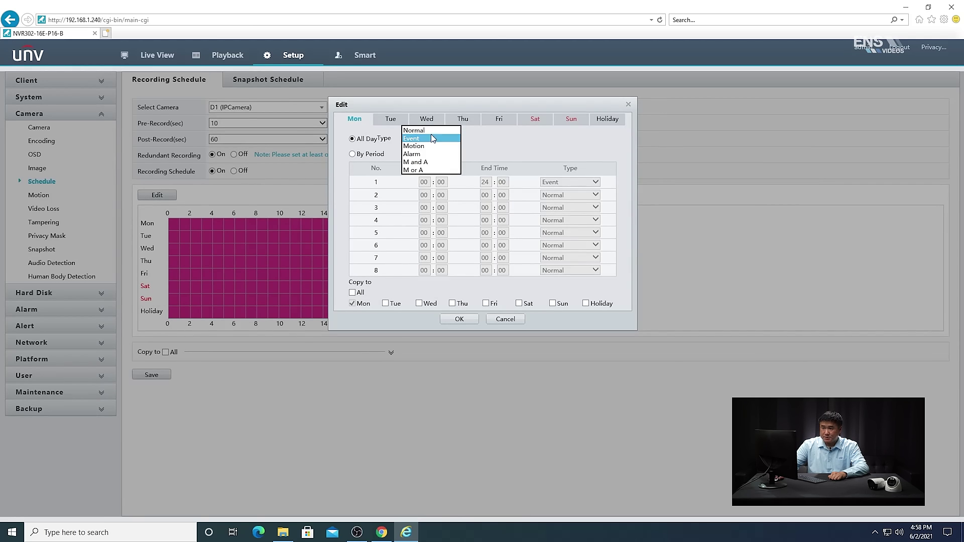
left_click(427, 139)
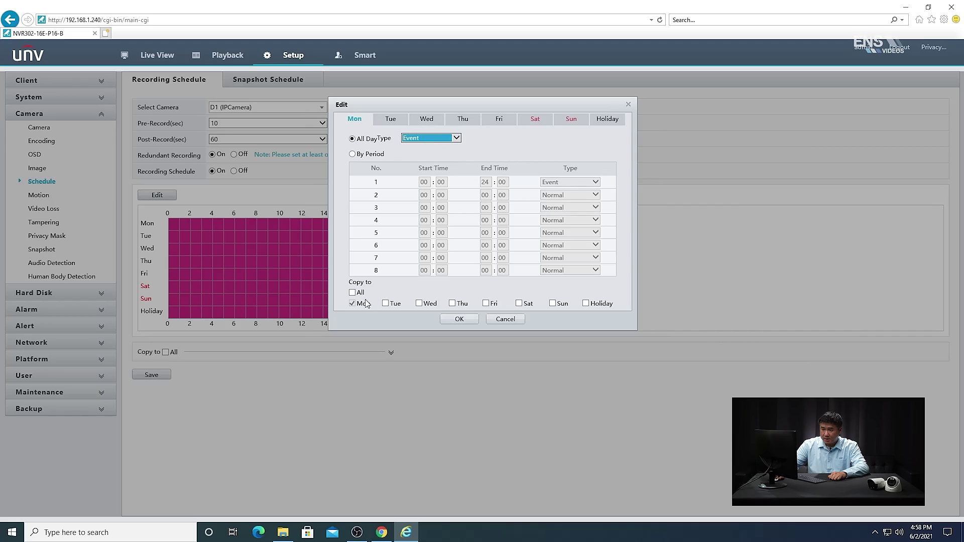
left_click(352, 293)
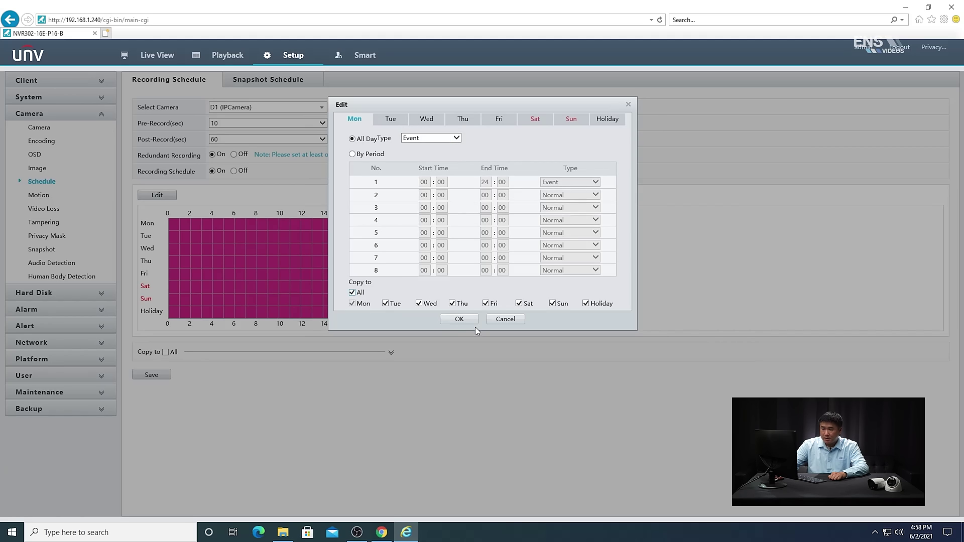
left_click(461, 322)
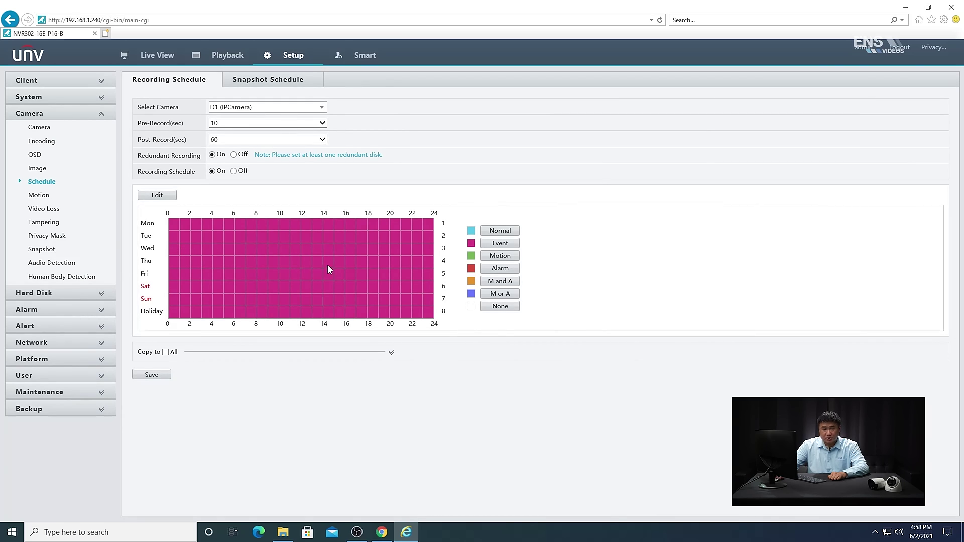
Step: Set D1's snapshot schedule to all-day Event on every day and save it
left_click(275, 86)
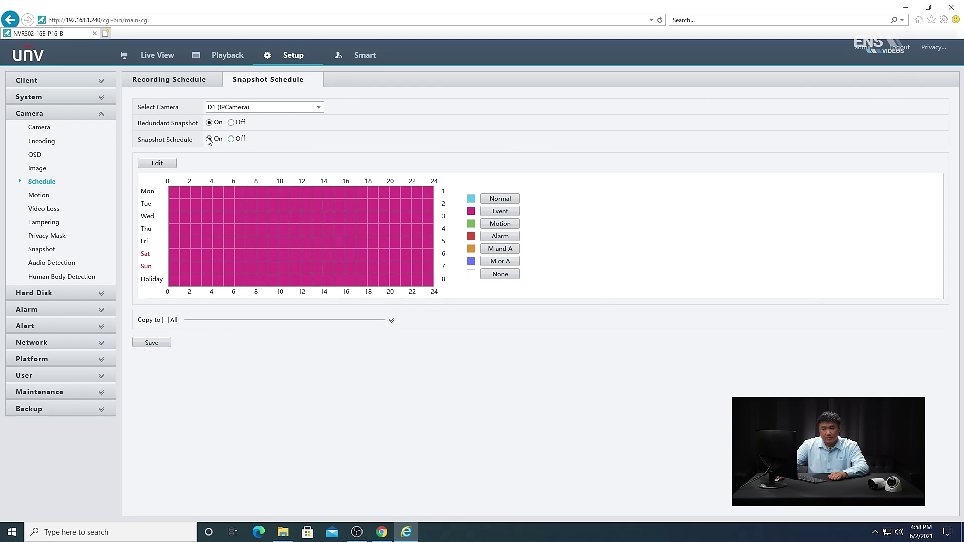
left_click(159, 163)
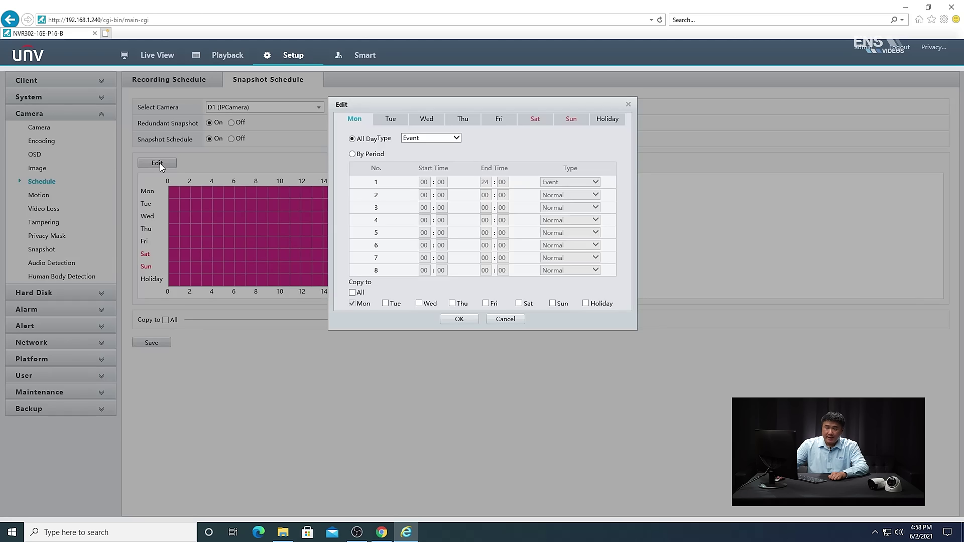
left_click(450, 142)
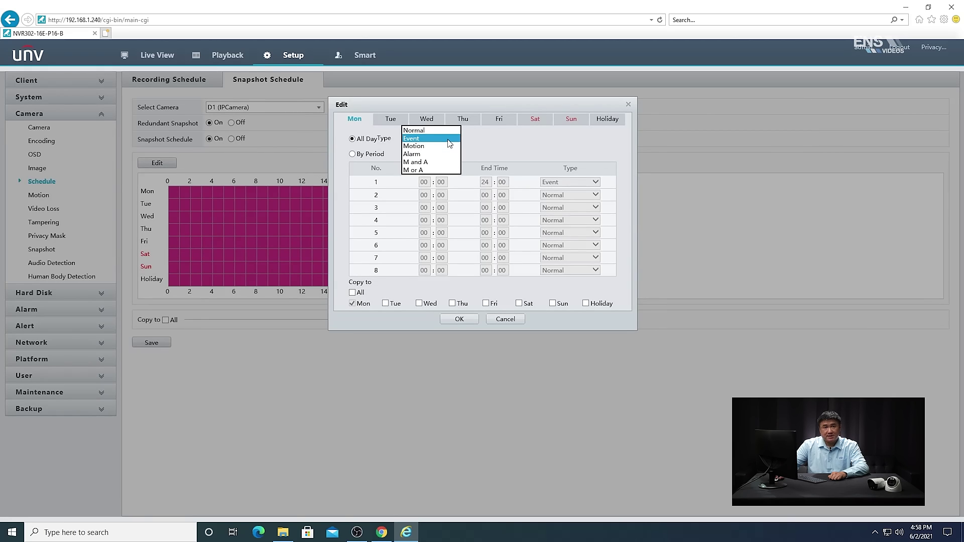
left_click(448, 139)
left_click(353, 293)
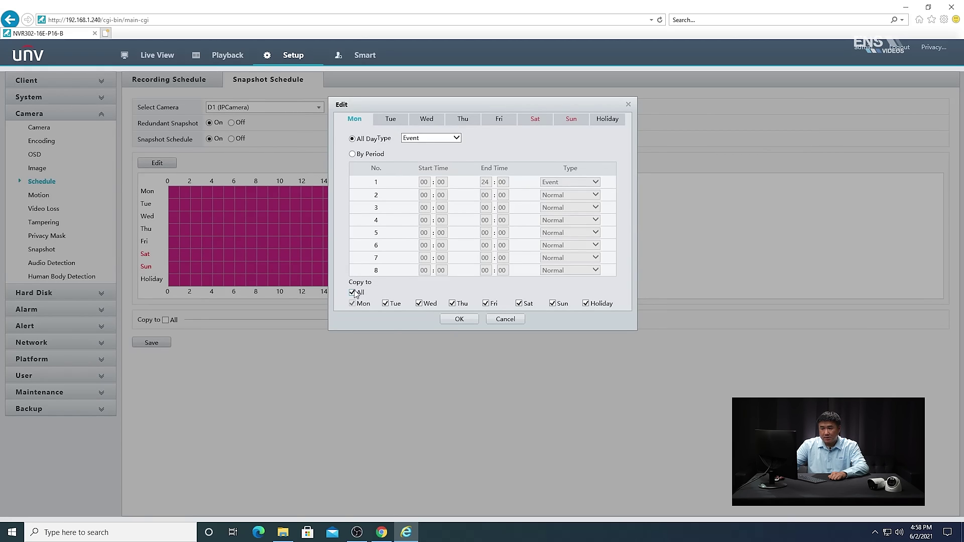
left_click(459, 320)
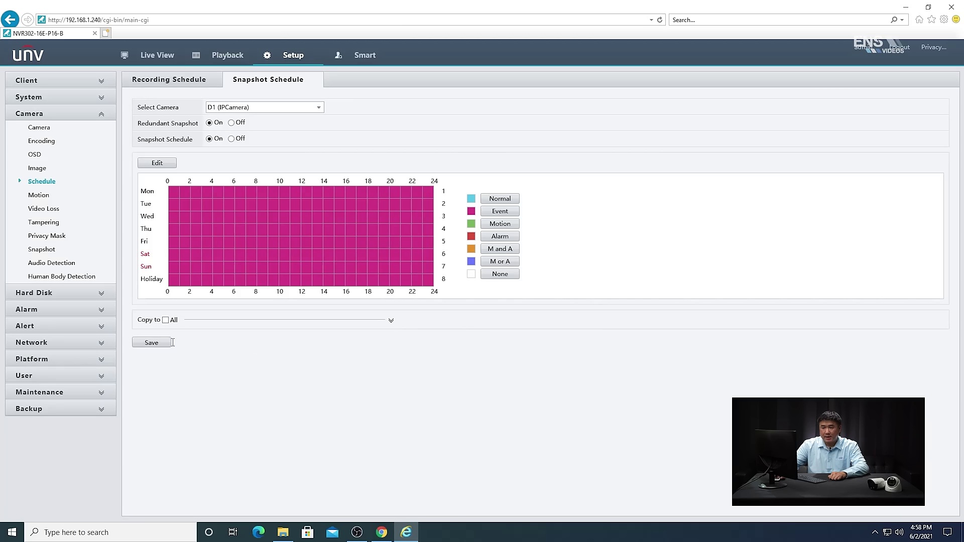
left_click(155, 347)
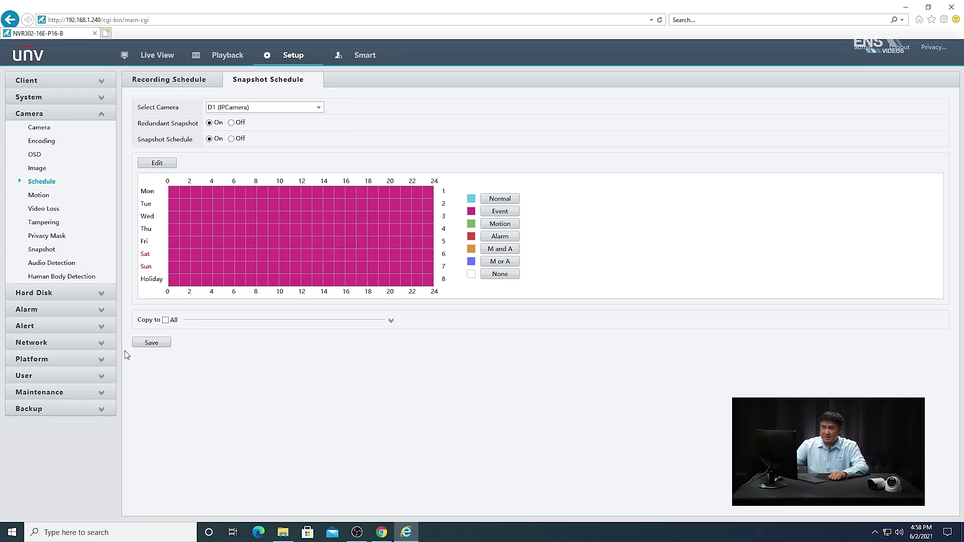
left_click(371, 57)
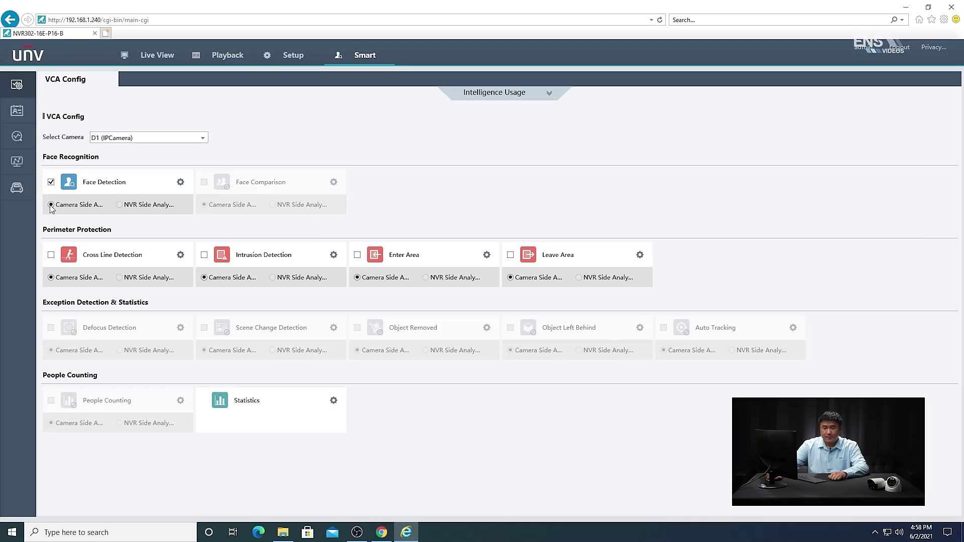
Step: Give D1's Face Detection a Full Screen detection area and sensitivity 97
left_click(180, 183)
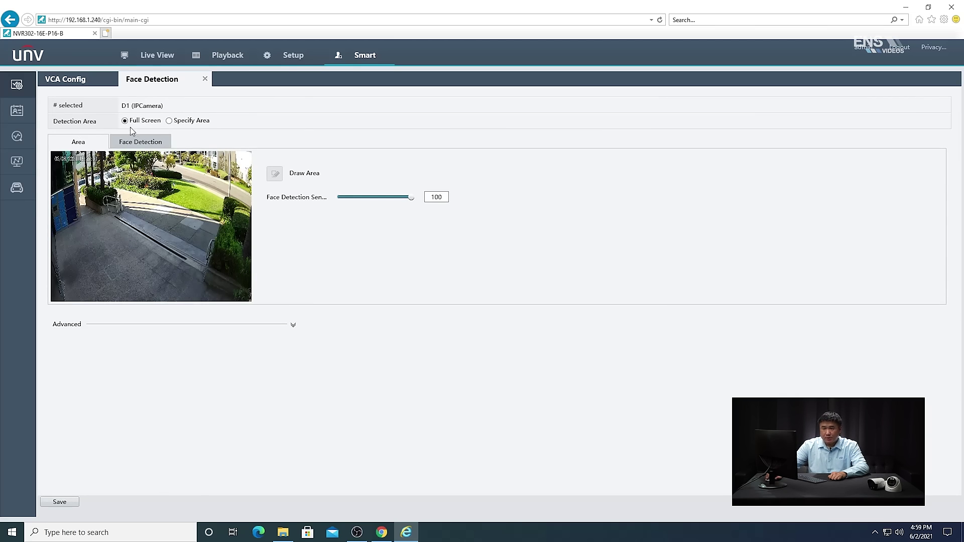
left_click(169, 121)
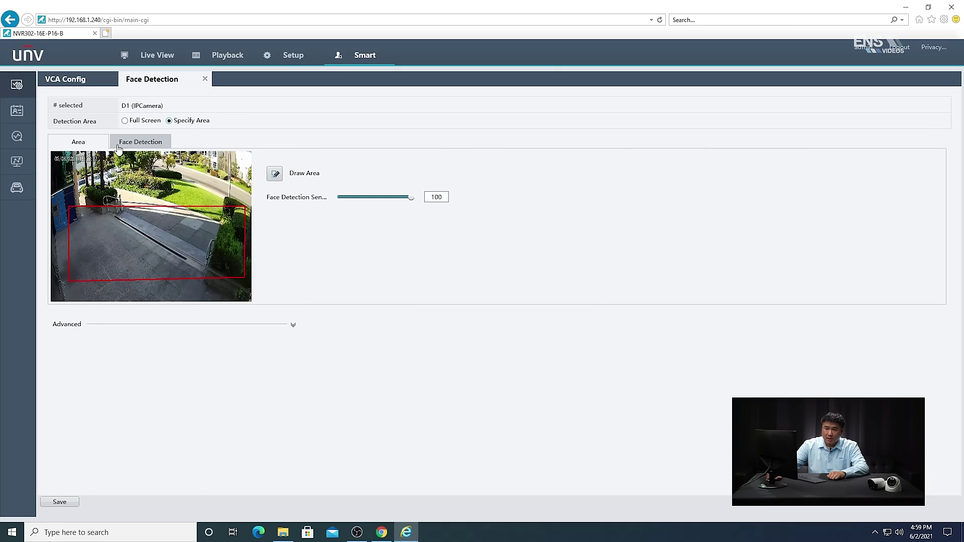
left_click(125, 121)
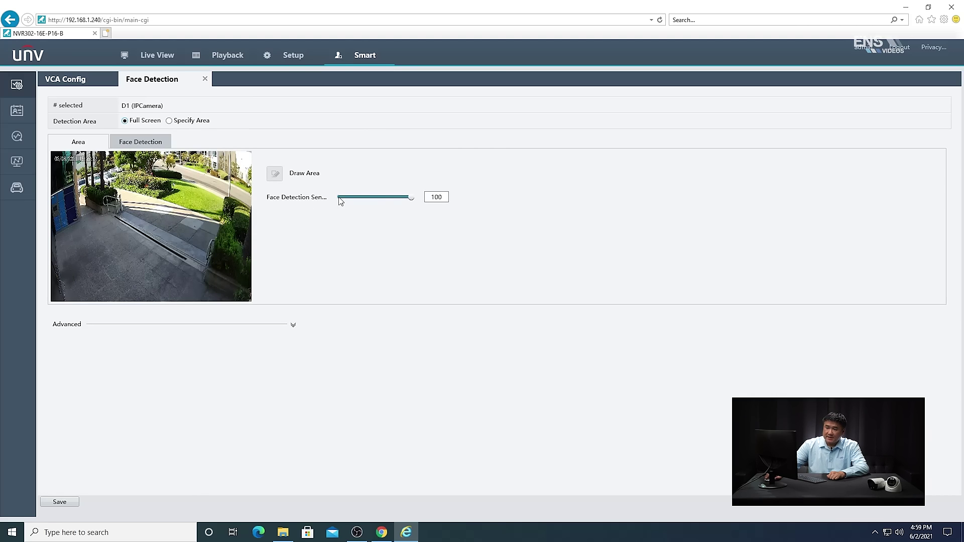
mouse_move(412, 199)
left_mouse_down()
mouse_move(348, 201)
mouse_move(409, 199)
left_mouse_up()
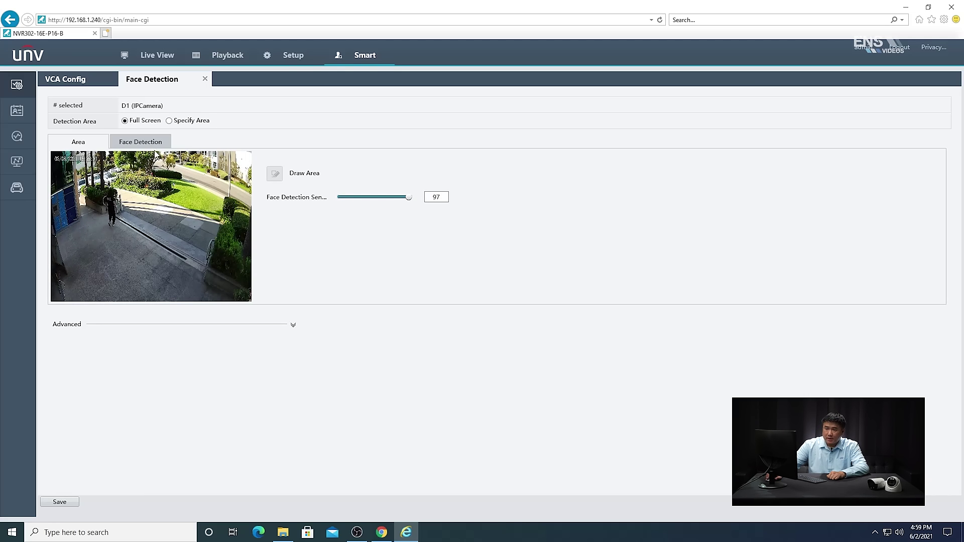
Step: Confirm the all-week face detection arming schedule and enable Recording on D1 as its trigger
left_click(147, 145)
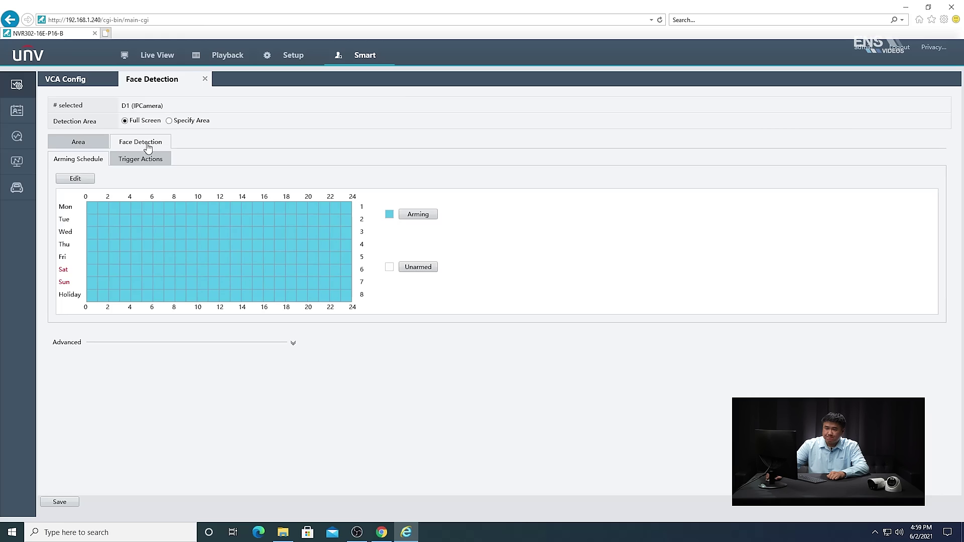
left_click(75, 180)
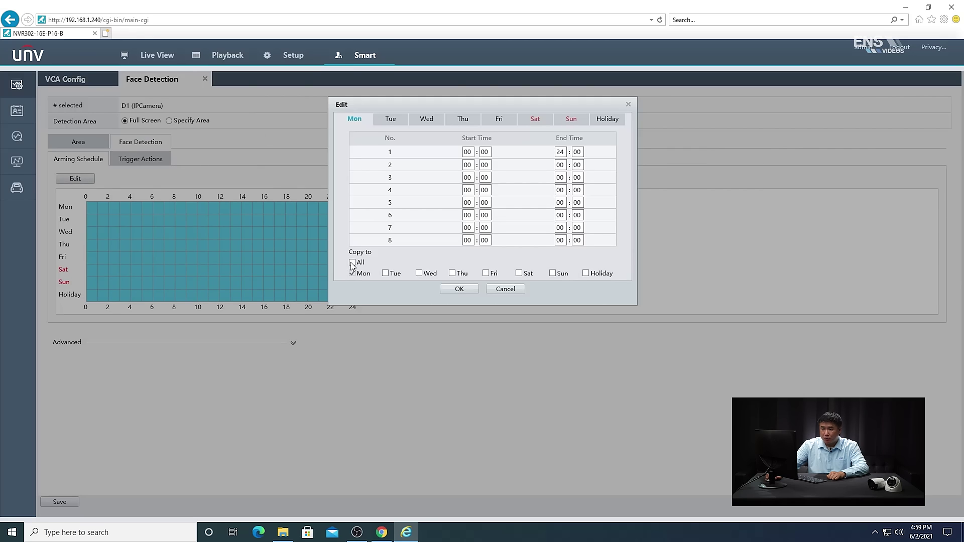
left_click(457, 290)
left_click(140, 159)
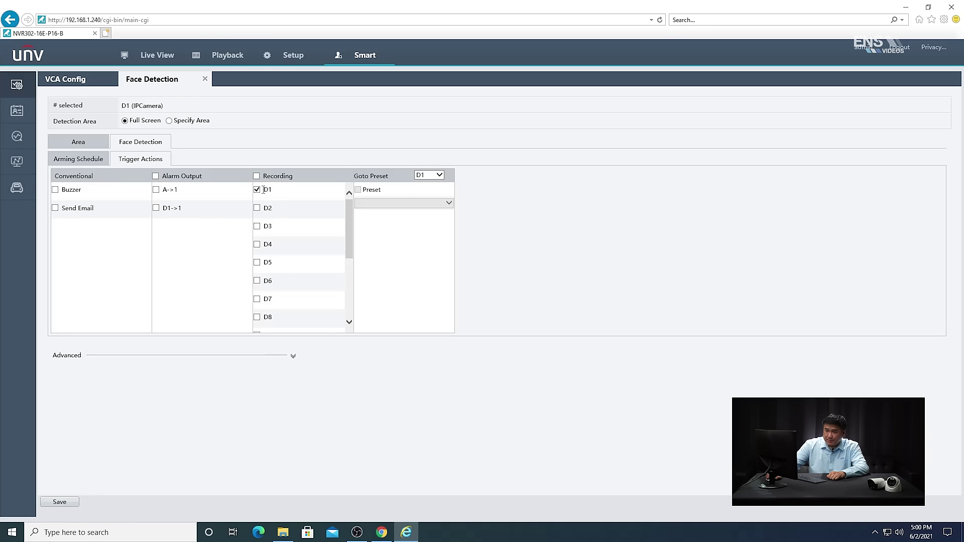
Step: Check the Advanced face detection options, then save D1's face detection settings
left_click(299, 359)
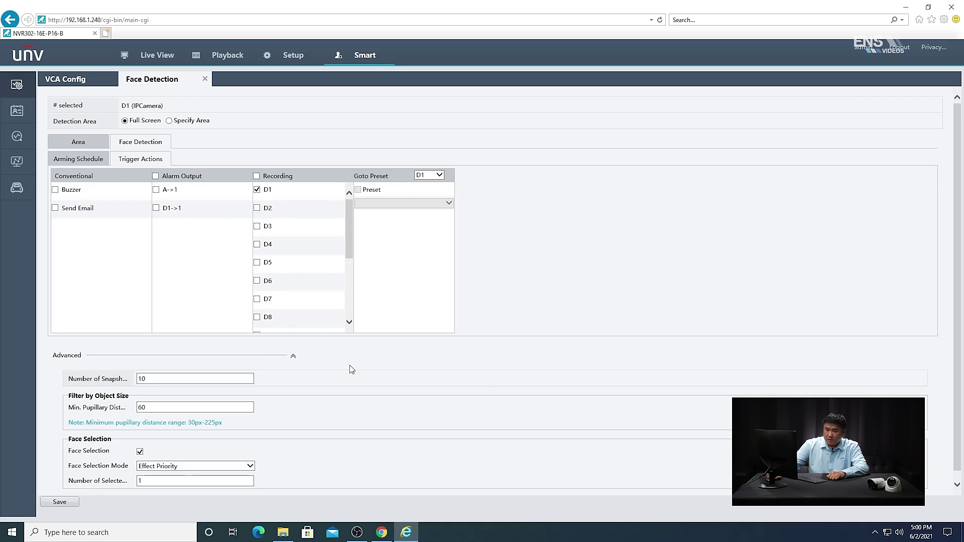
scroll(488, 383, "down", 1)
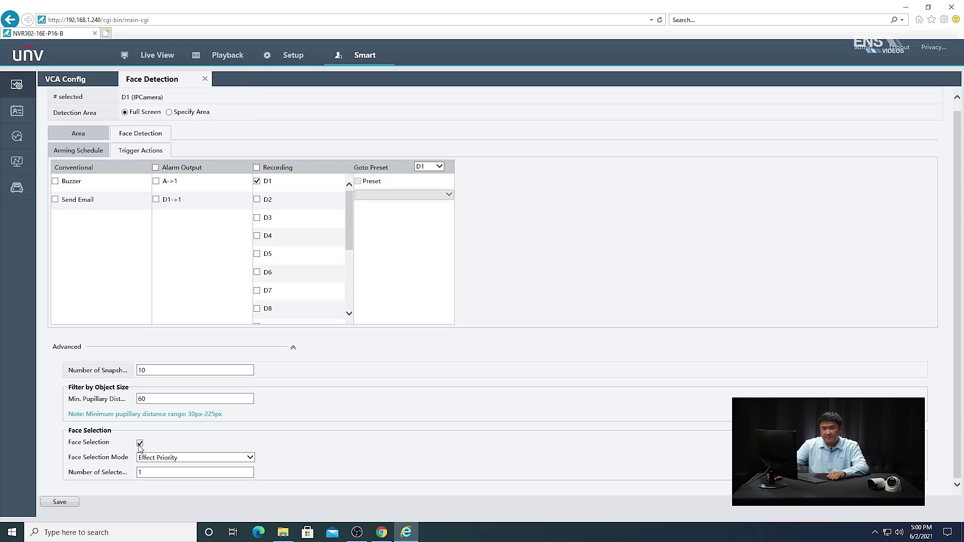
left_click(60, 502)
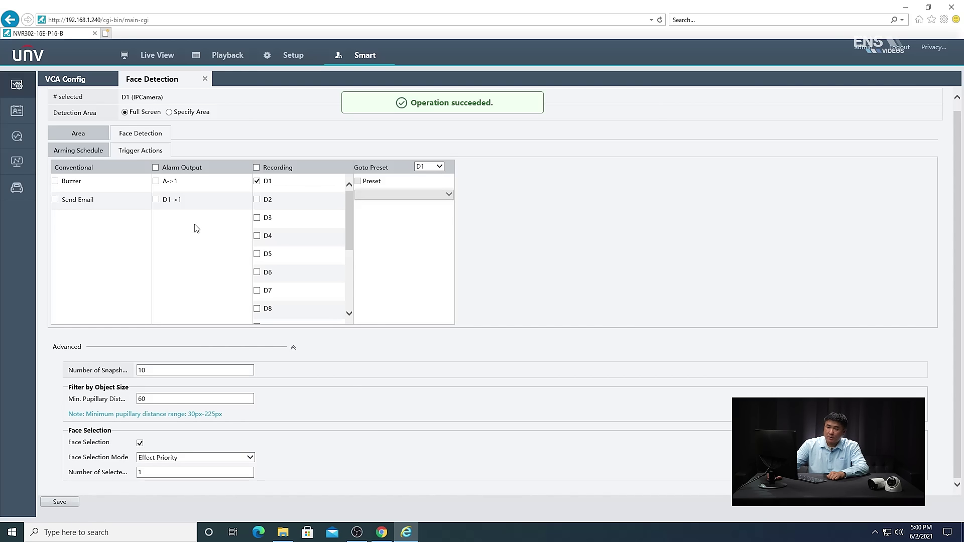
left_click(161, 59)
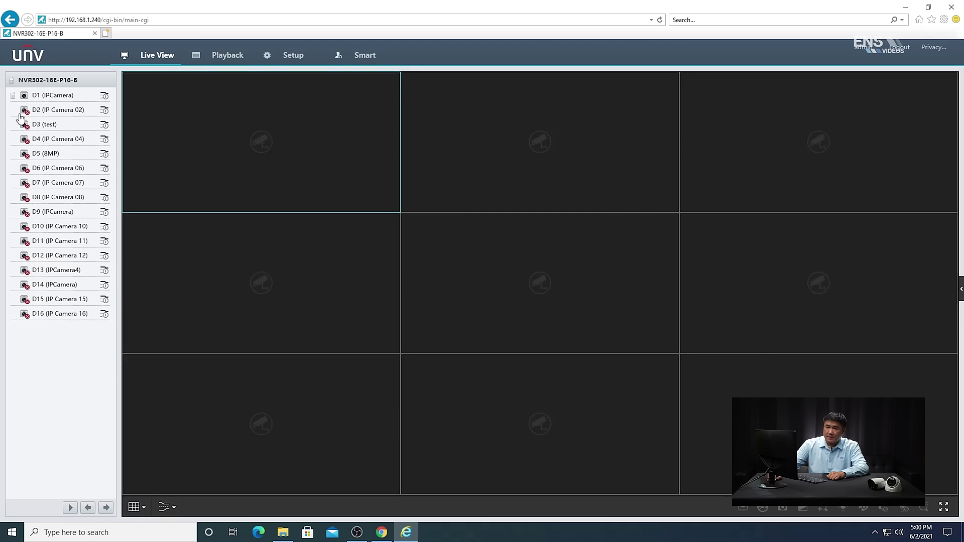
Step: Switch Live View to the single-window layout and play camera D1 full-size
left_click(134, 508)
left_click(135, 465)
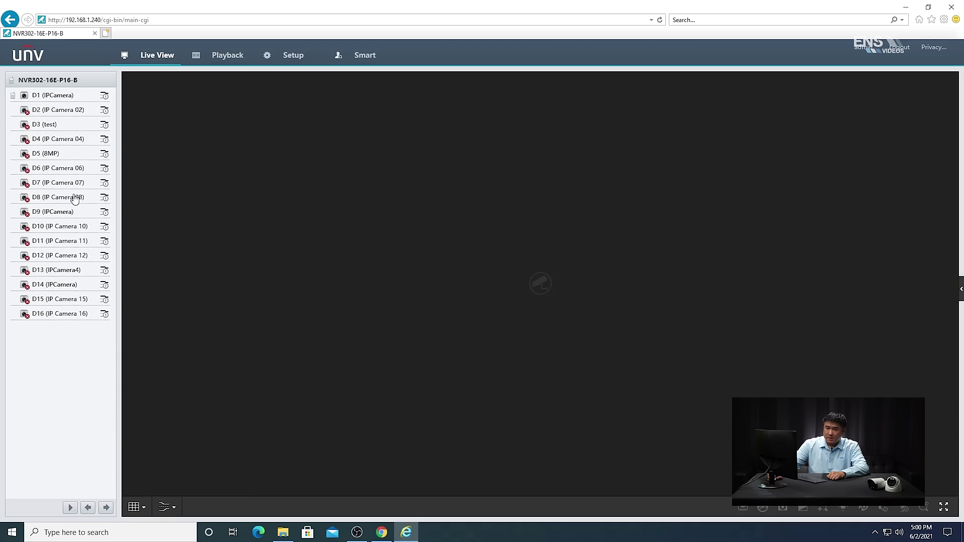
left_click(23, 96)
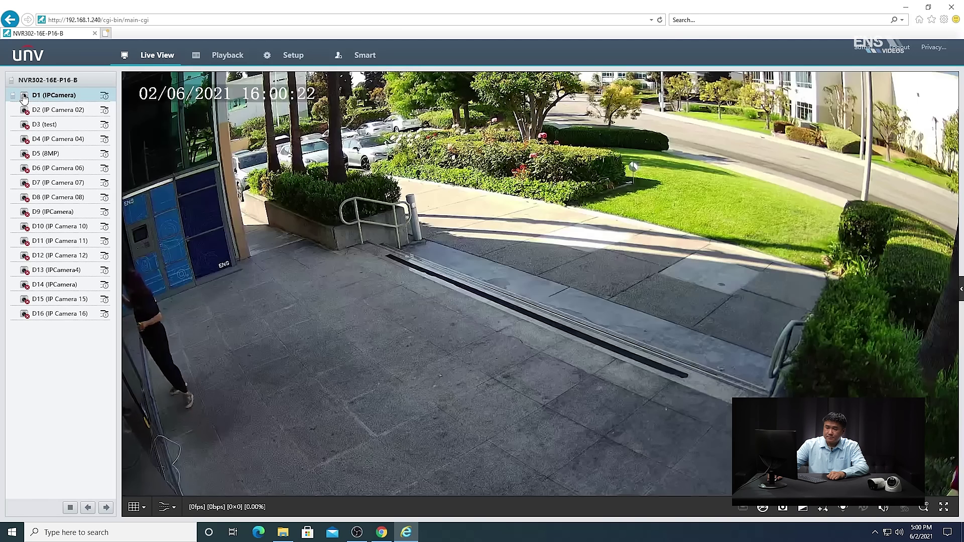
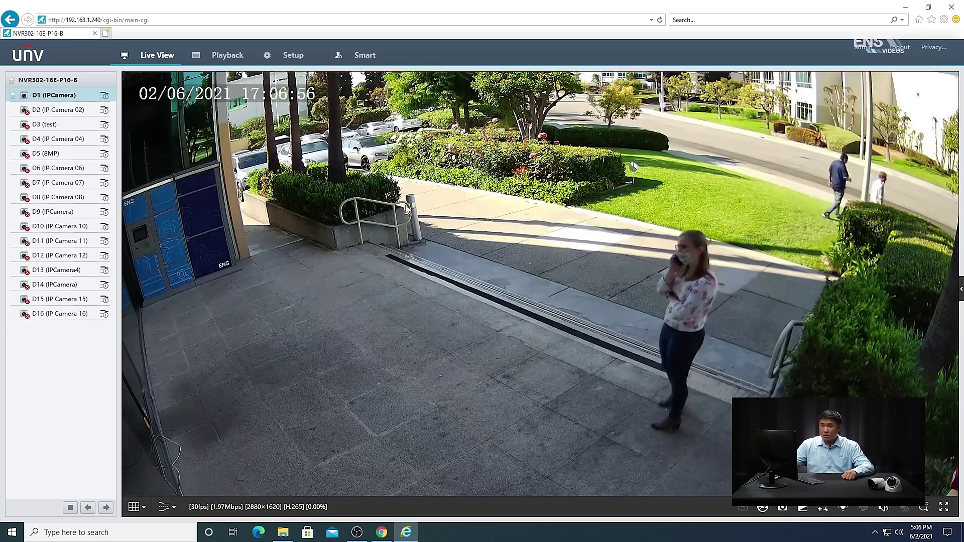
Step: Open Playback and switch the playback mode from Normal to Smart
left_click(224, 57)
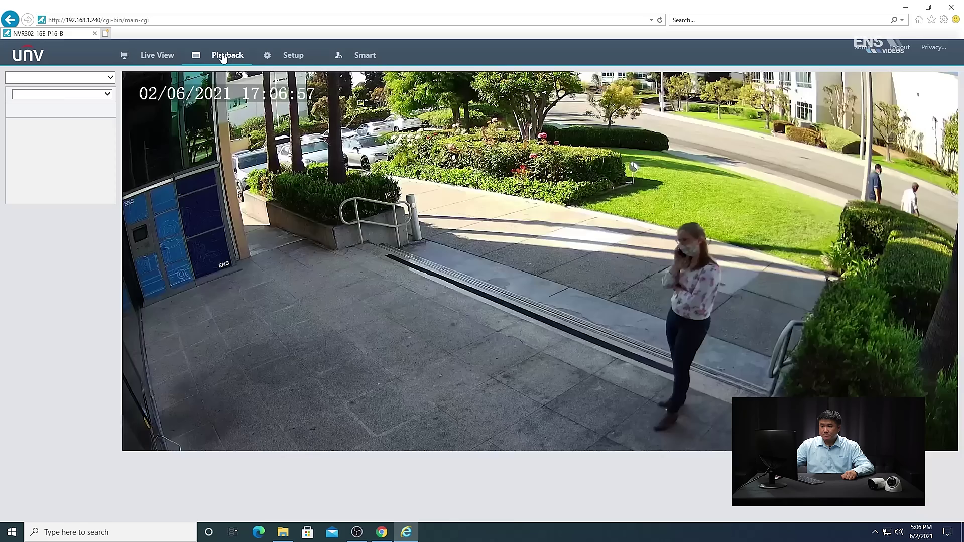
left_click(56, 80)
left_click(23, 95)
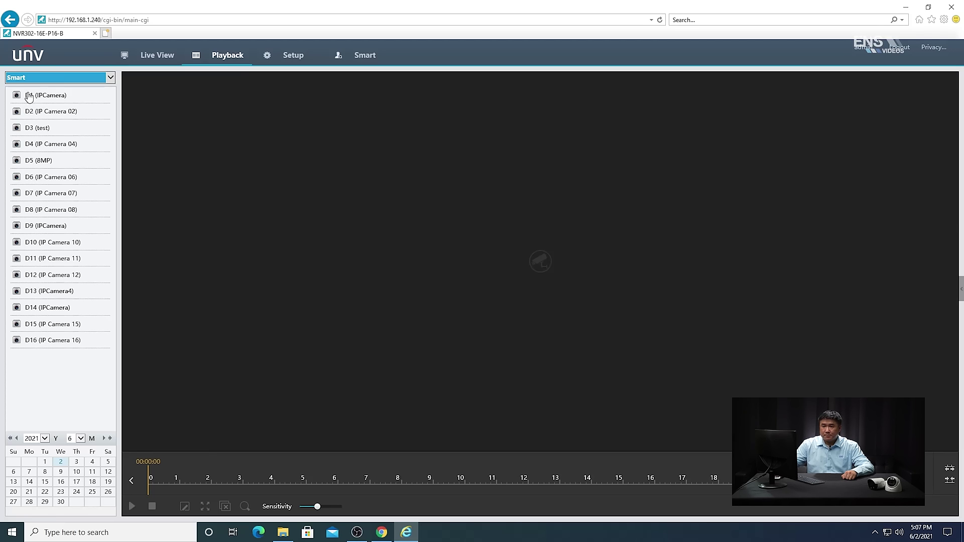
Step: Select camera D1, zoom the timeline in three times to minutes, and start playback
left_click(19, 97)
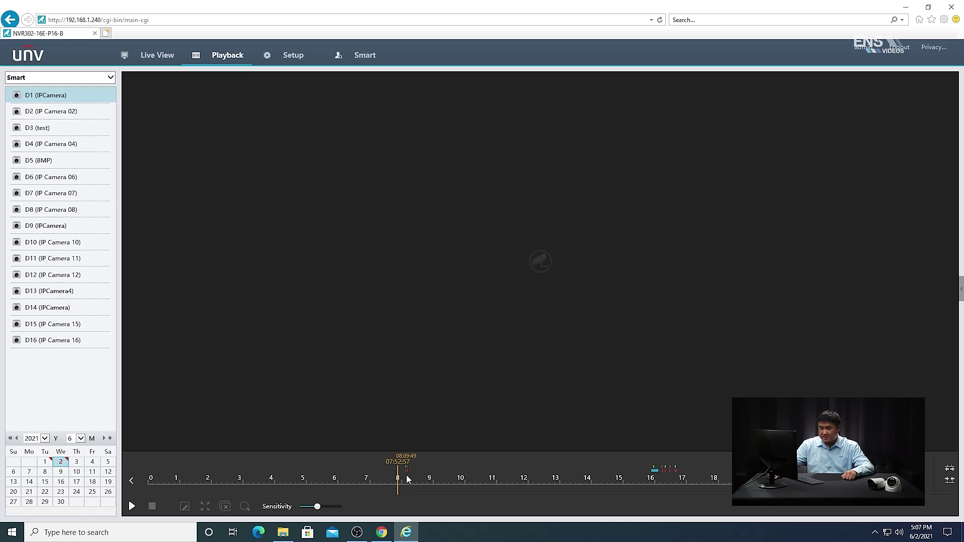
left_click(949, 469)
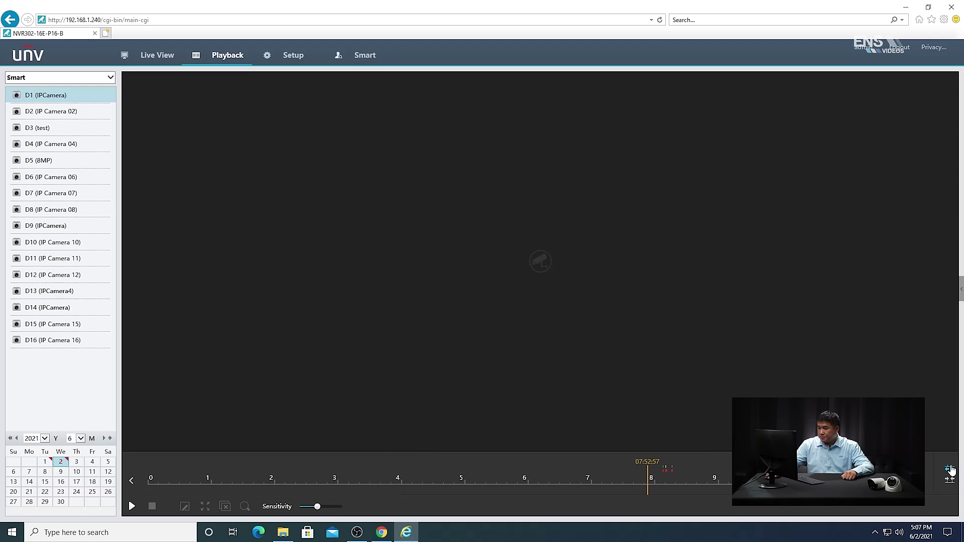
left_click(949, 469)
left_click(950, 468)
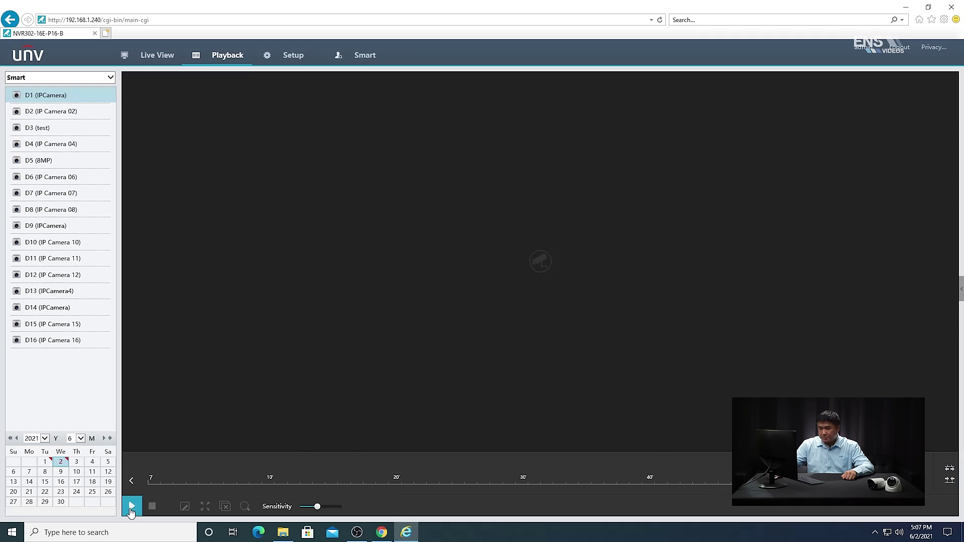
left_click(131, 506)
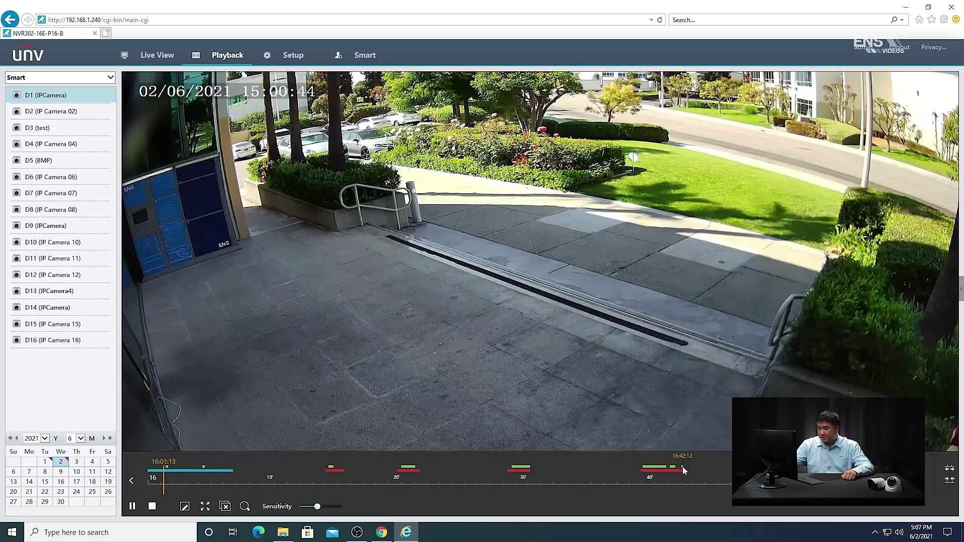
Step: Jump D1's playback to the smart-detection mark near 16:42
left_click(683, 466)
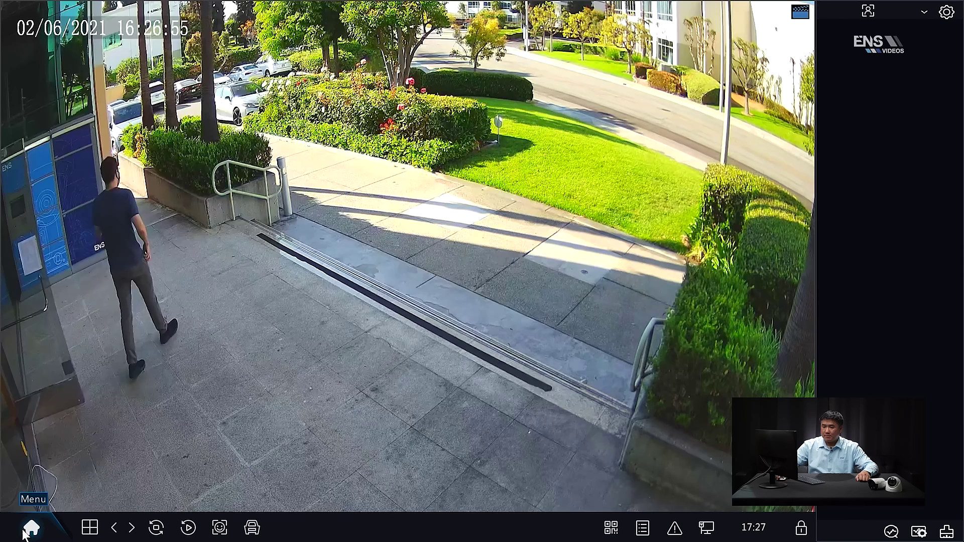
Step: Tick Intelligent Mark in System > Basic setup and apply it
left_click(31, 527)
left_click(48, 419)
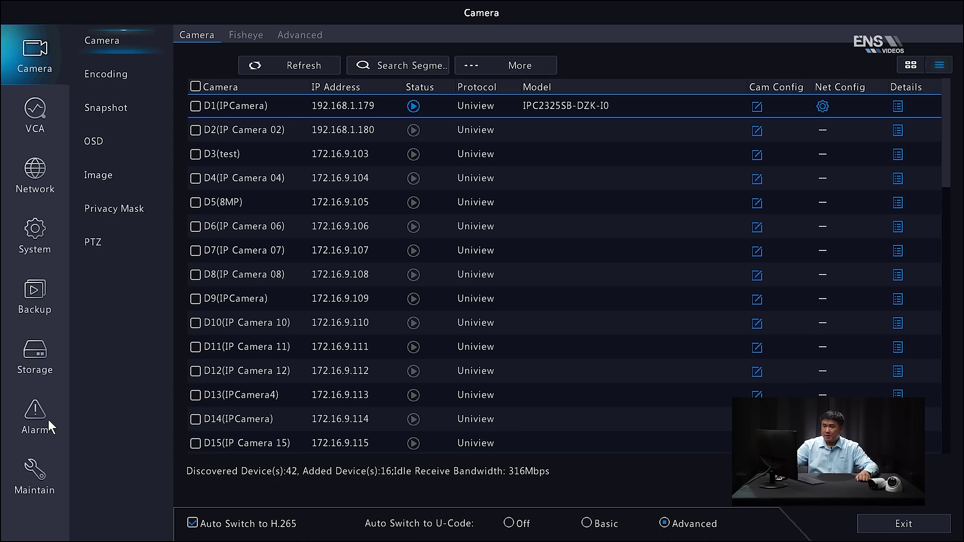
left_click(35, 245)
left_click(232, 284)
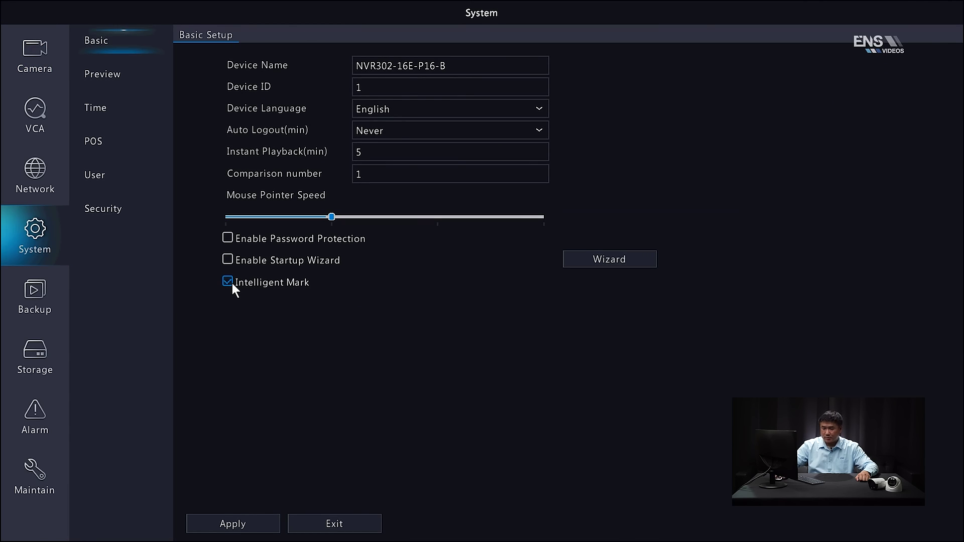
left_click(238, 527)
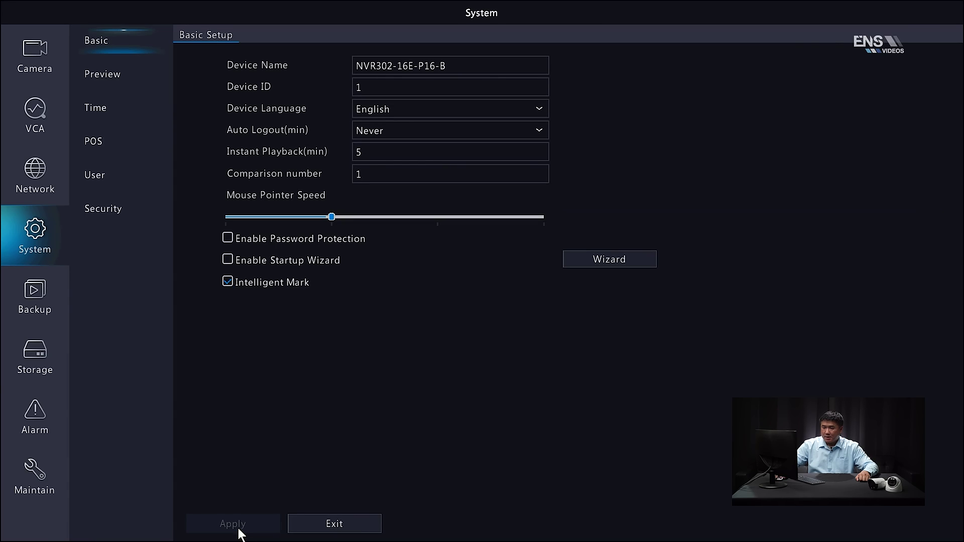
Step: Set D1's Storage > Recording schedule to Event all day and apply it
left_click(38, 353)
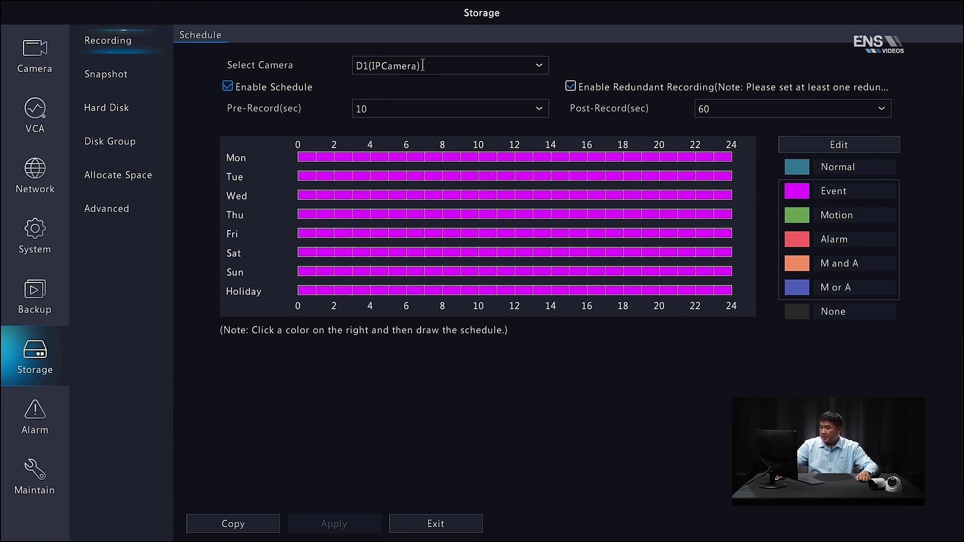
left_click(841, 141)
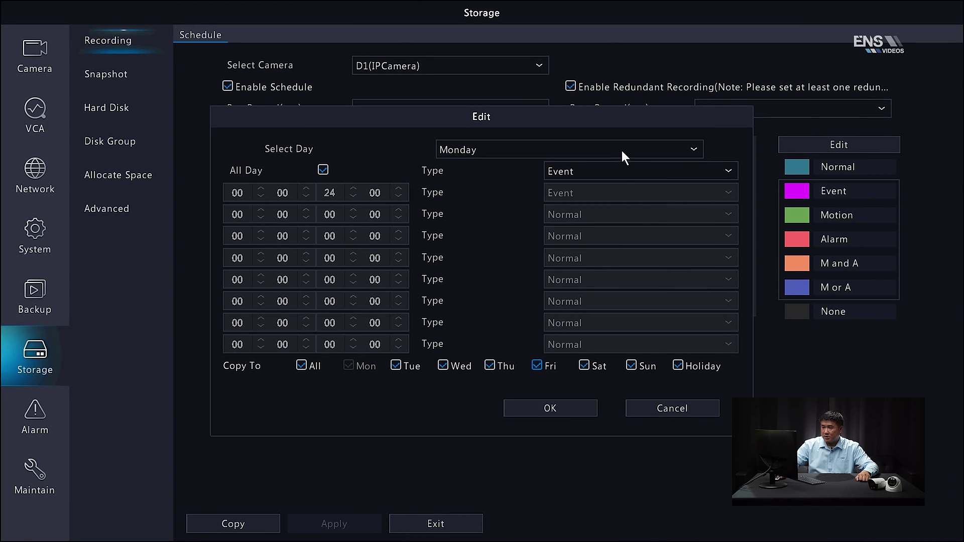
left_click(620, 171)
left_click(586, 211)
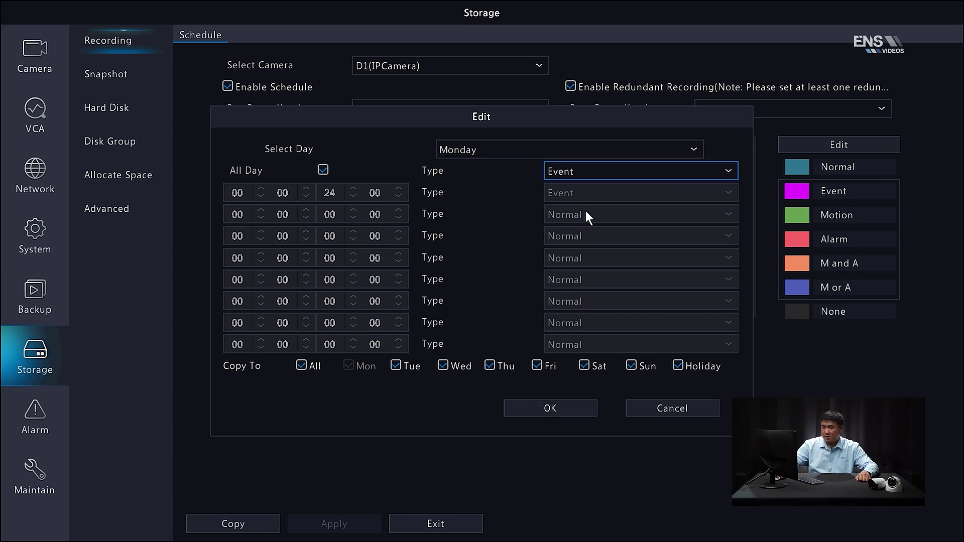
left_click(553, 408)
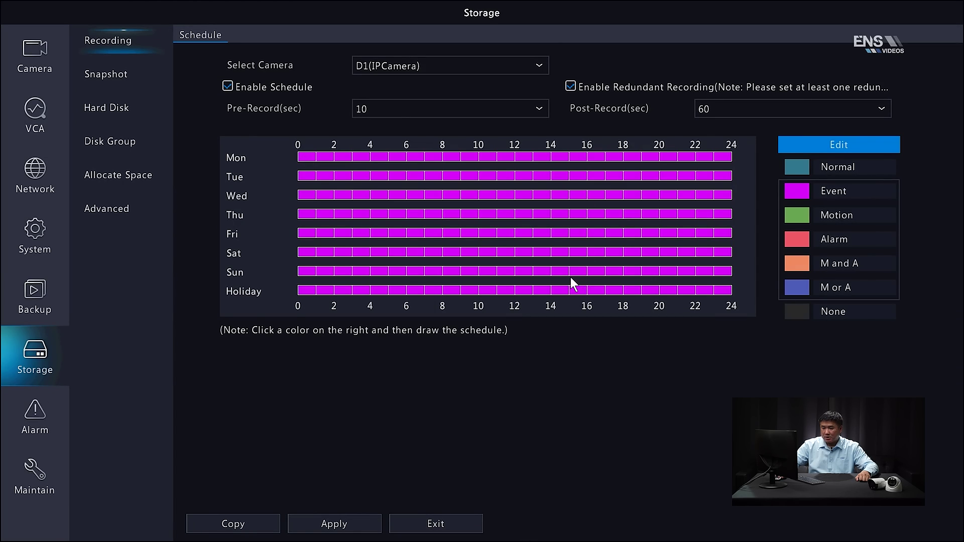
left_click(327, 526)
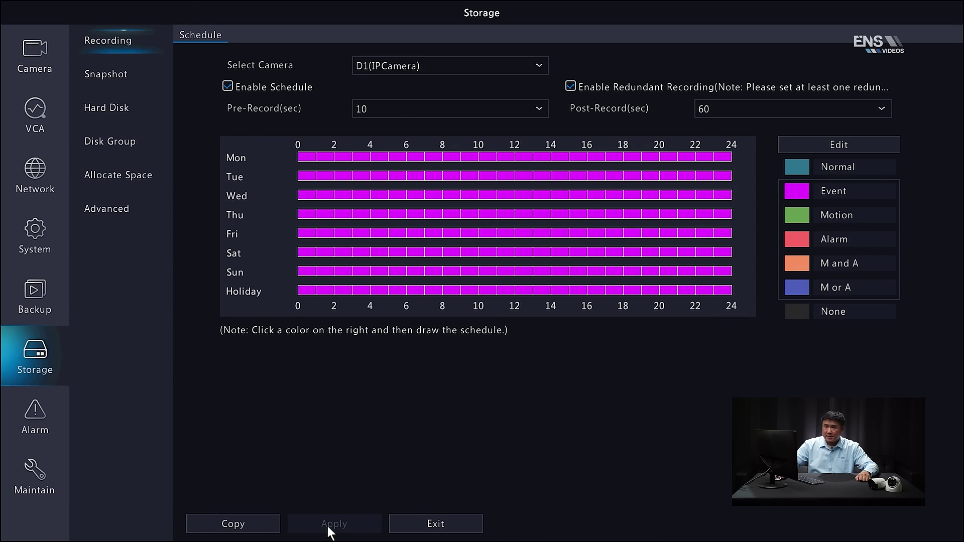
Step: Set D1's snapshot schedule to Event all day, copy it to every day, and apply
left_click(99, 80)
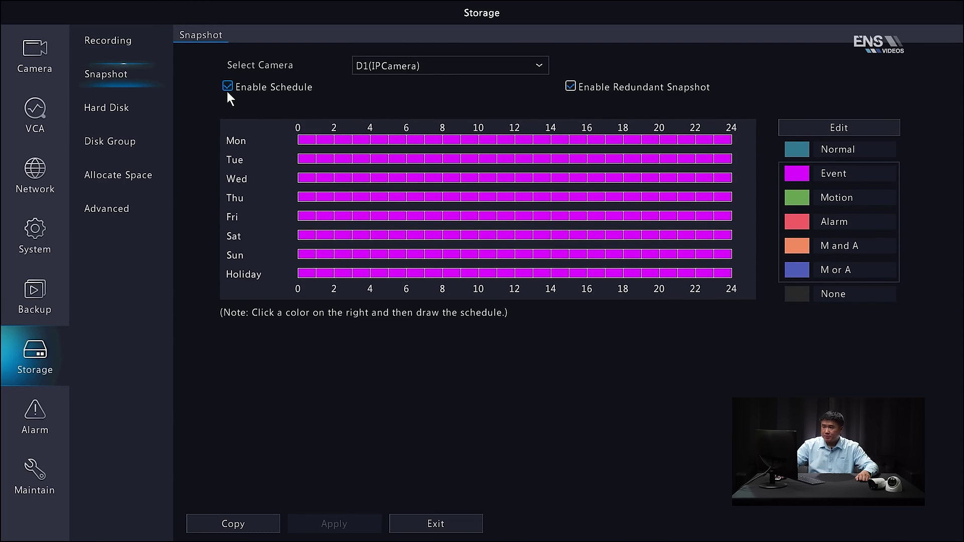
left_click(854, 128)
left_click(587, 173)
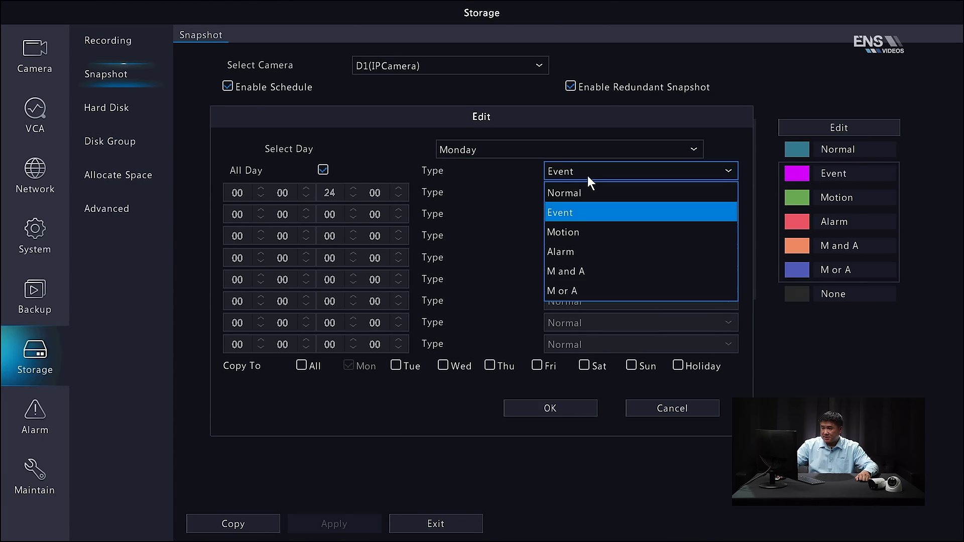
left_click(577, 213)
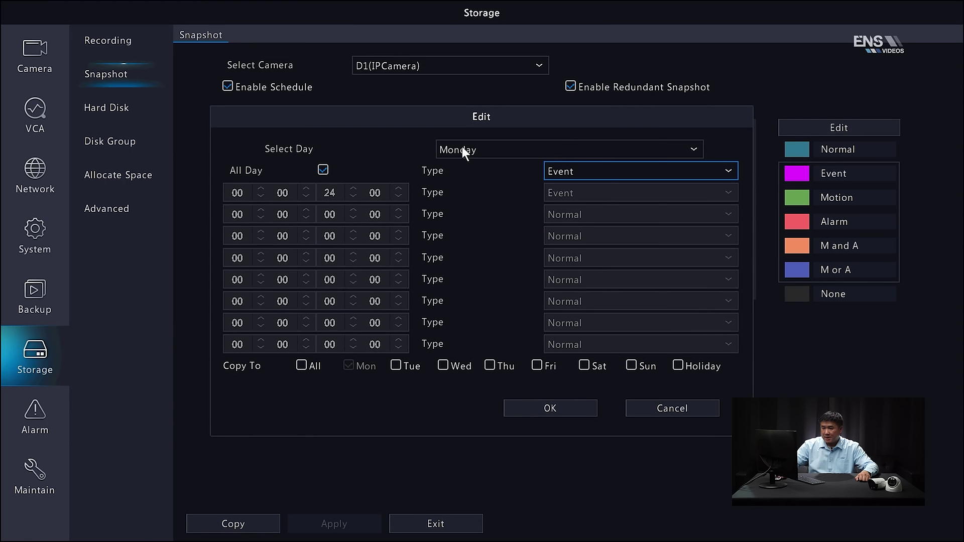
left_click(302, 365)
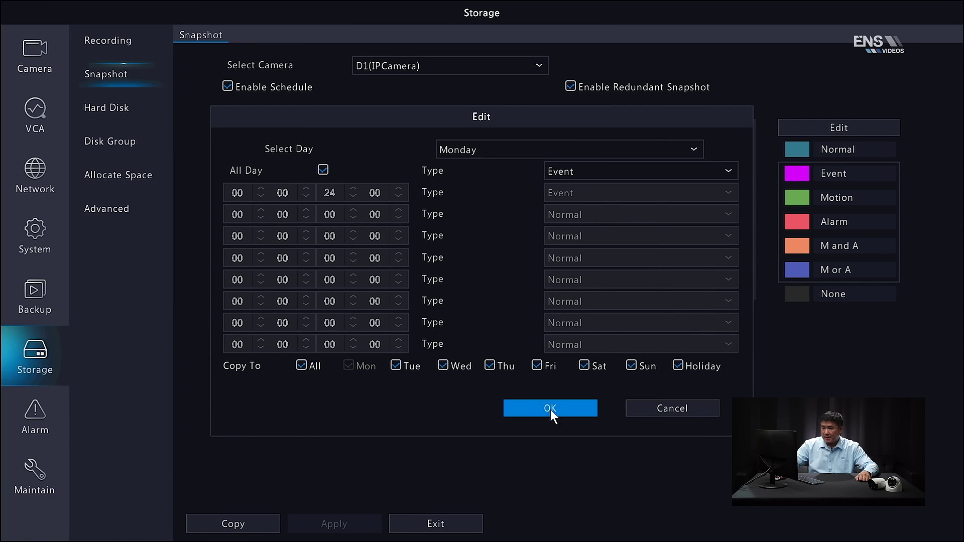
left_click(550, 409)
left_click(328, 524)
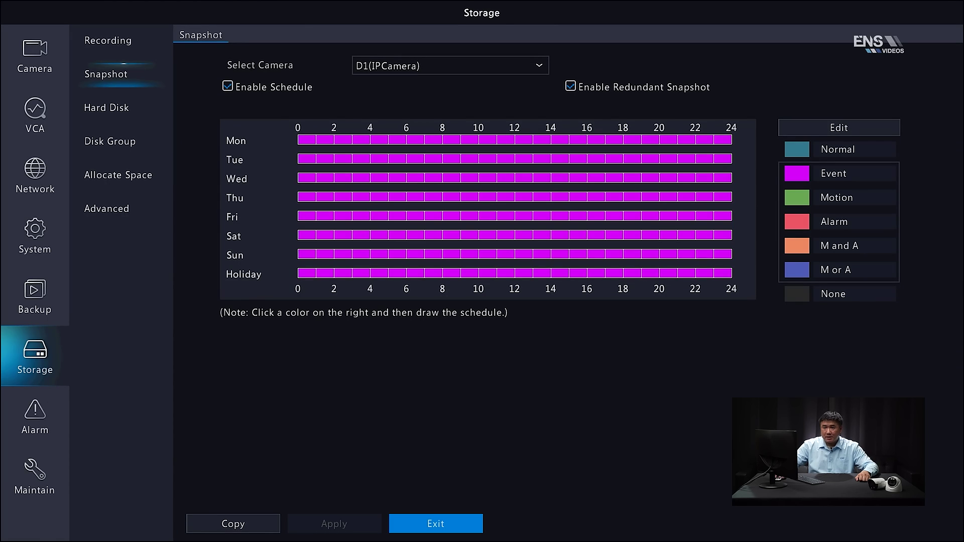
Step: In VCA Config, set D1's Face Detection area to Full Screen and sensitivity to 100
left_click(39, 122)
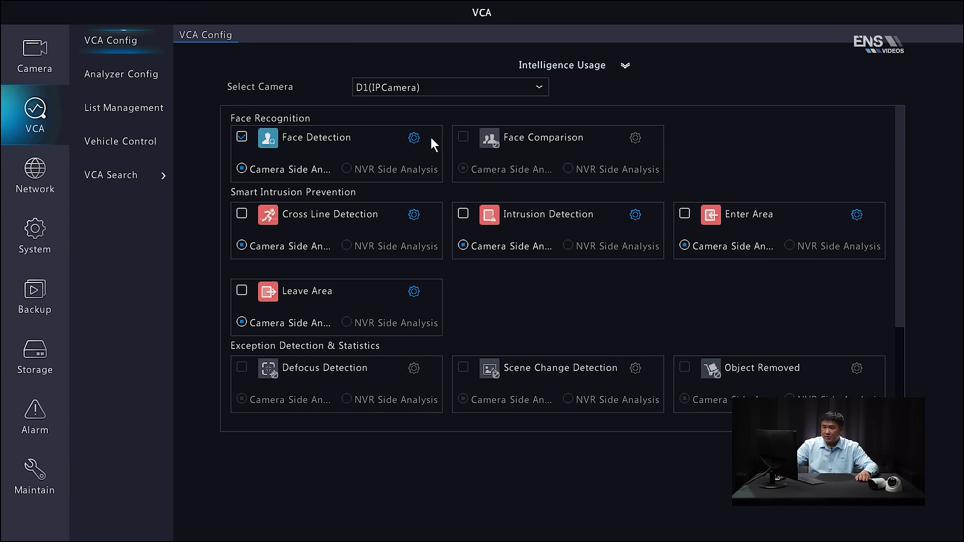
left_click(413, 138)
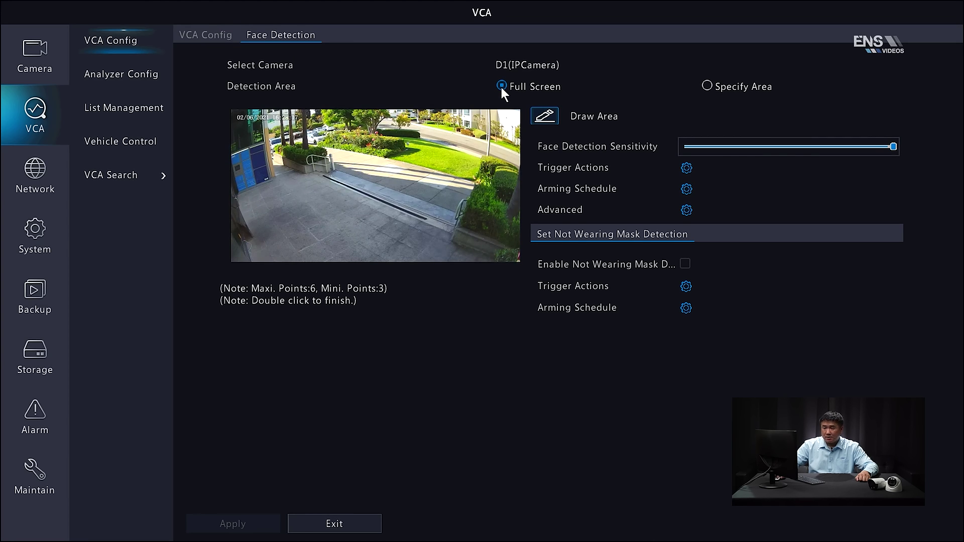
left_click(708, 85)
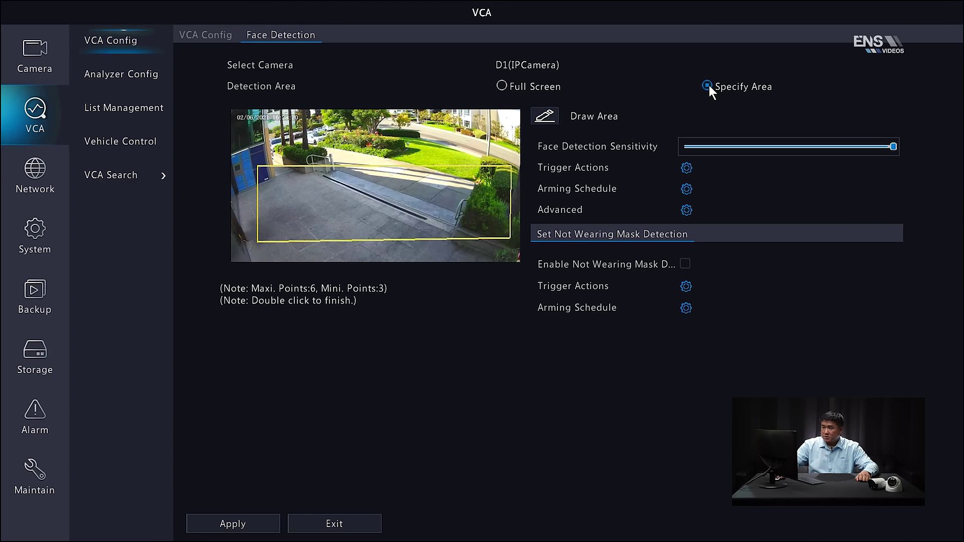
left_click(501, 87)
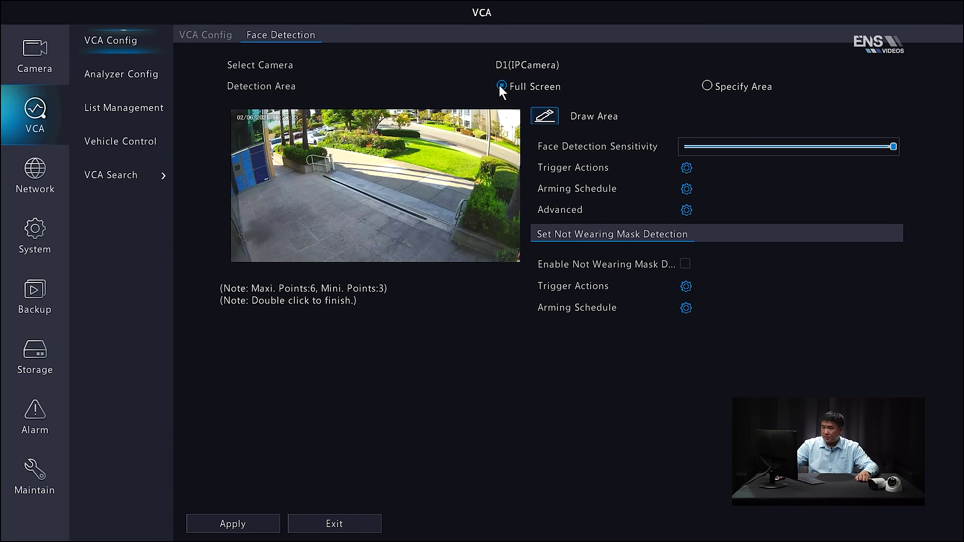
left_click(886, 146)
mouse_move(888, 145)
left_mouse_down()
mouse_move(682, 148)
mouse_move(895, 151)
left_mouse_up()
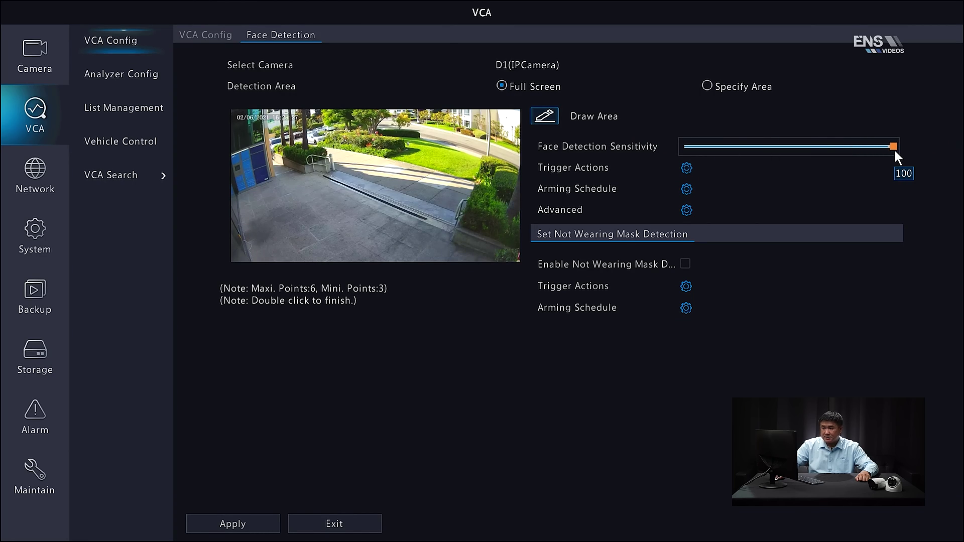
Step: Make face detection trigger recording on D1 and copy its arming schedule to all days
left_click(687, 169)
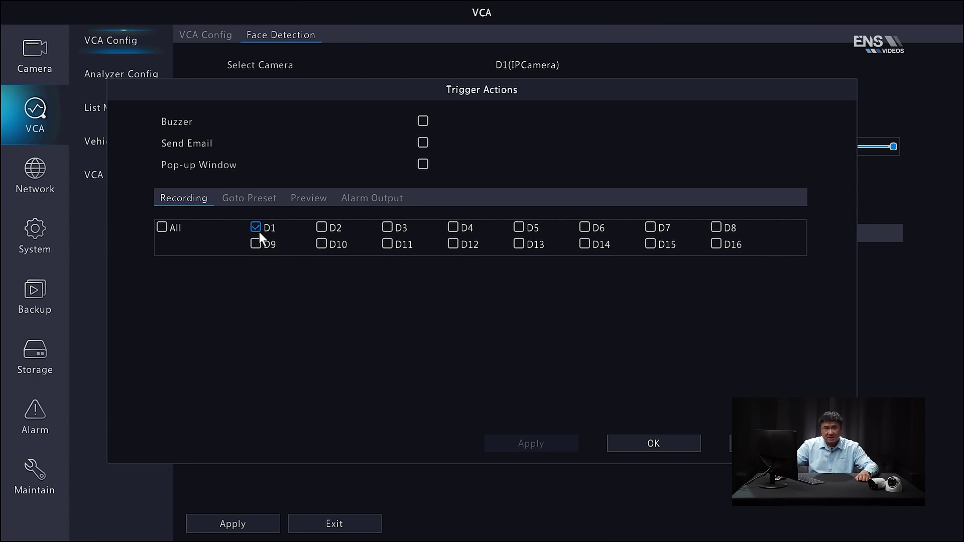
left_click(654, 443)
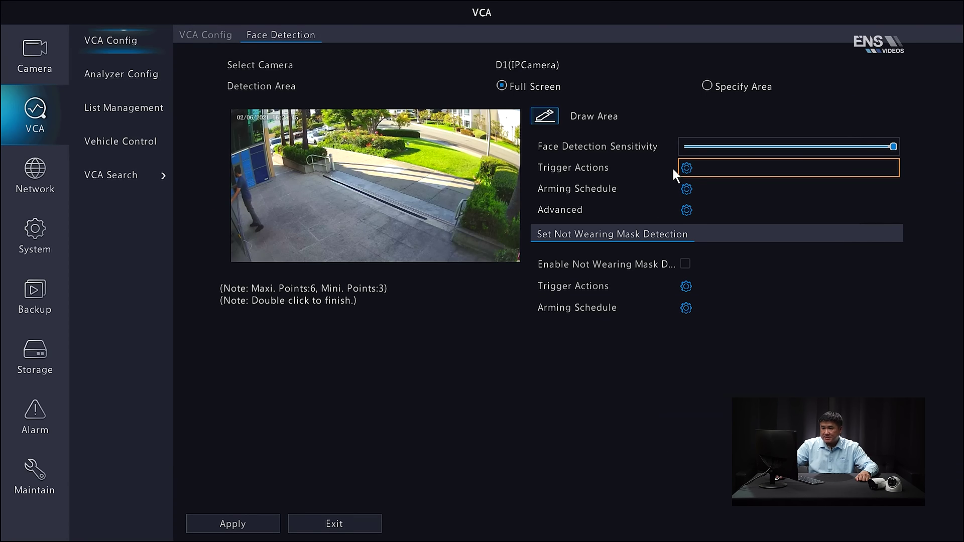
left_click(686, 189)
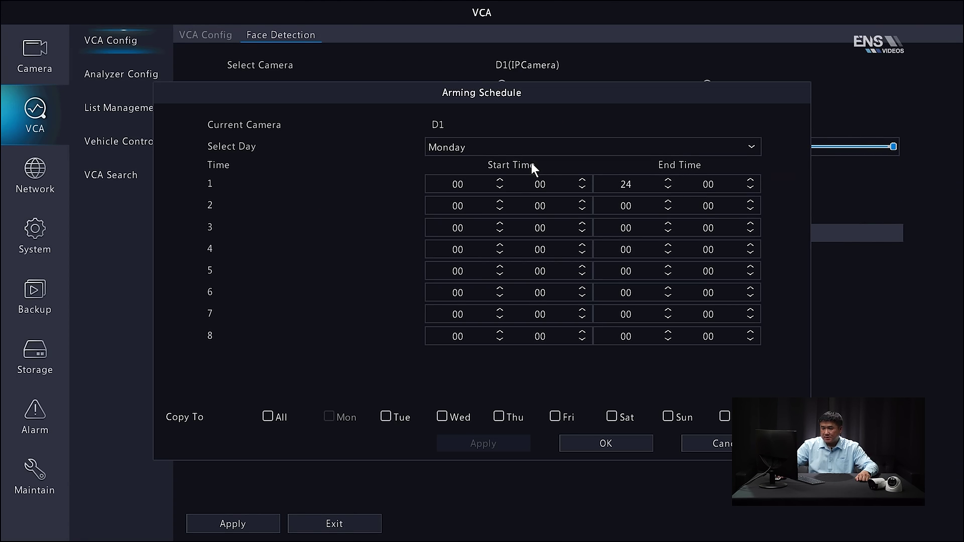
left_click(269, 416)
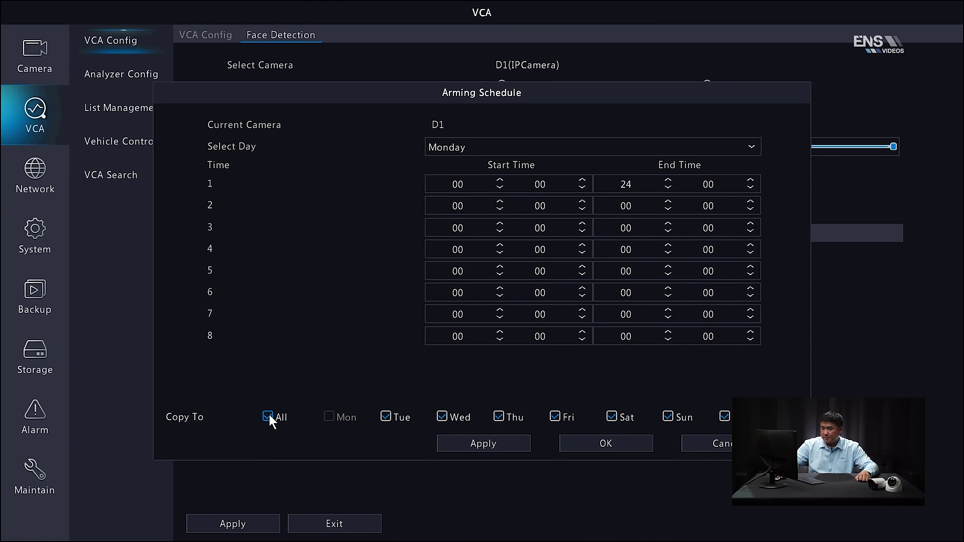
left_click(460, 441)
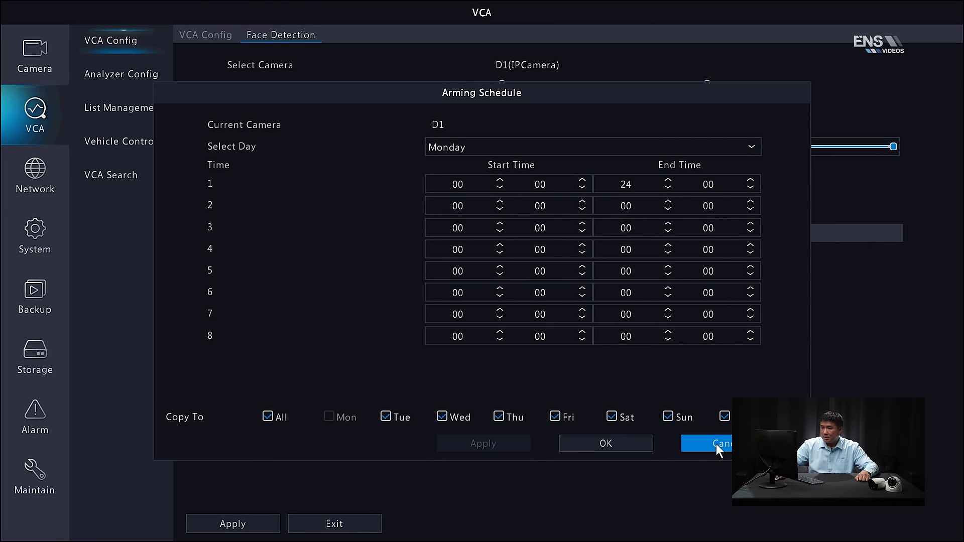
left_click(716, 444)
Step: Close Advanced face detection settings unsaved, apply the settings, and exit to the live grid
left_click(686, 210)
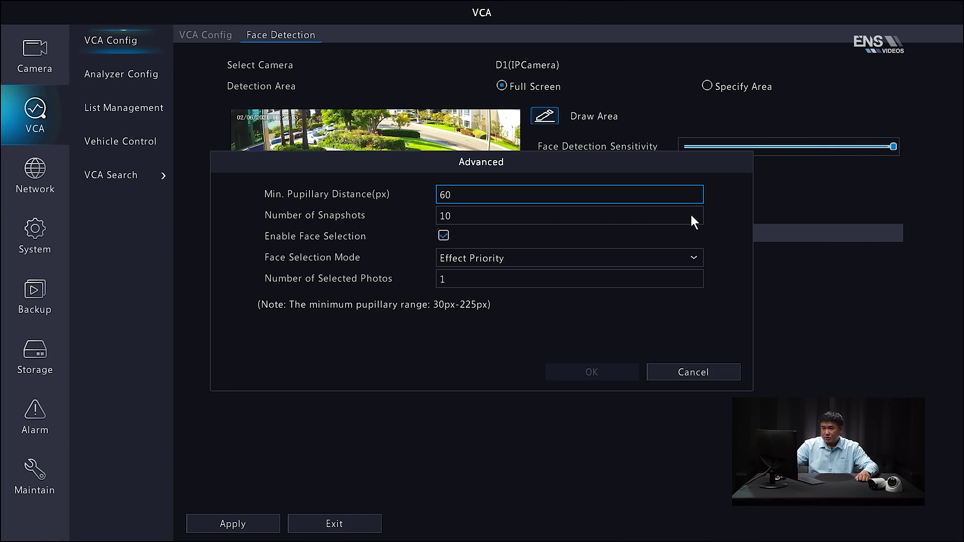
left_click(444, 236)
left_click(679, 374)
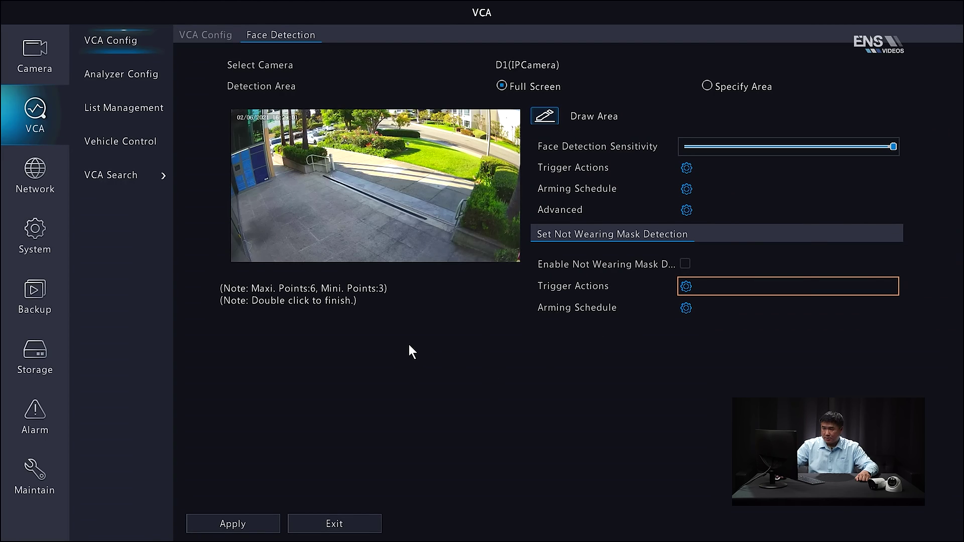
left_click(224, 527)
left_click(334, 528)
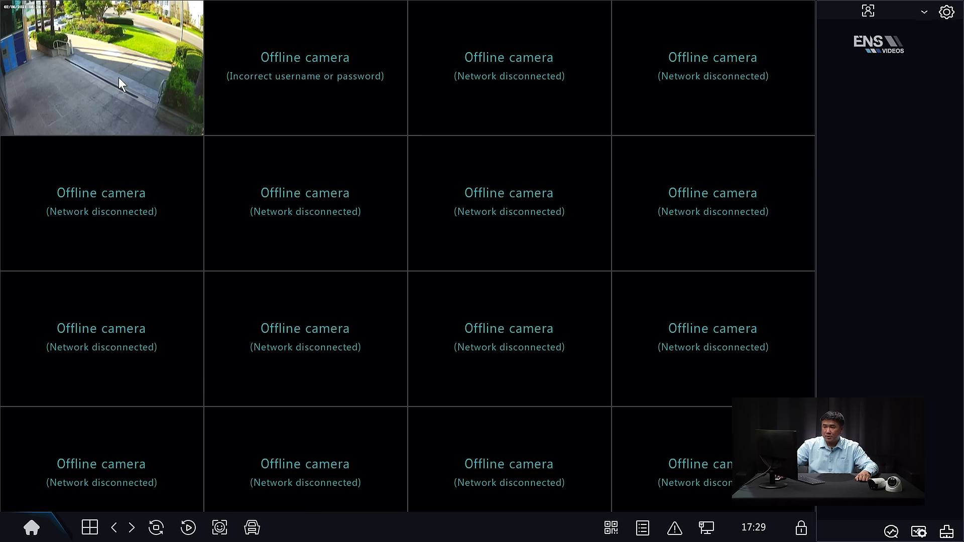
Step: Enlarge camera D1 to full screen and switch its preview mode from Normal to Smart
double_click(119, 78)
right_click(424, 108)
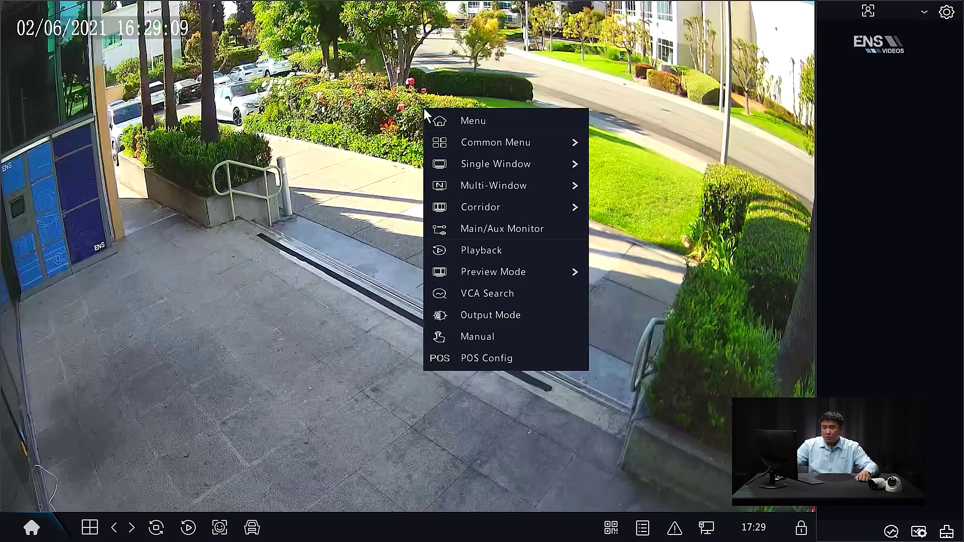
mouse_move(497, 276)
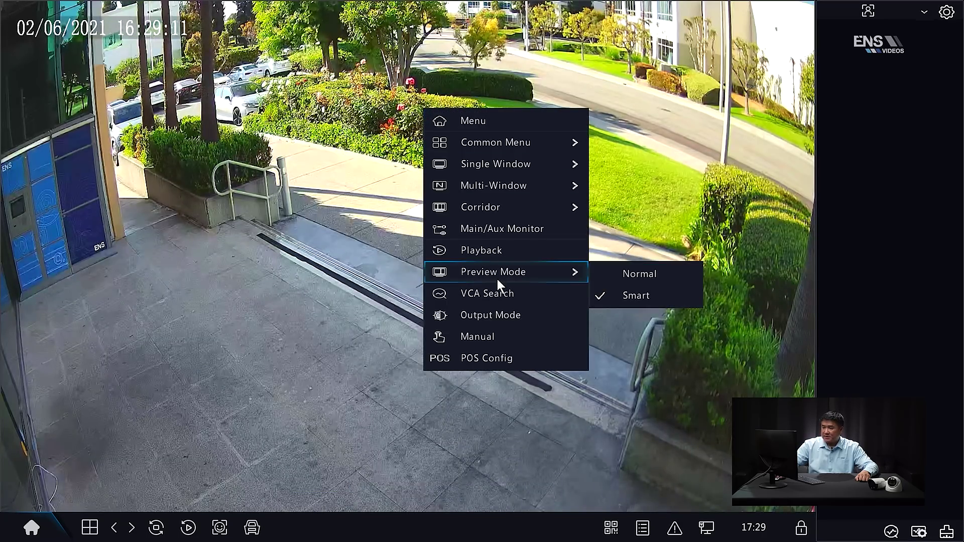
left_click(632, 275)
right_click(358, 73)
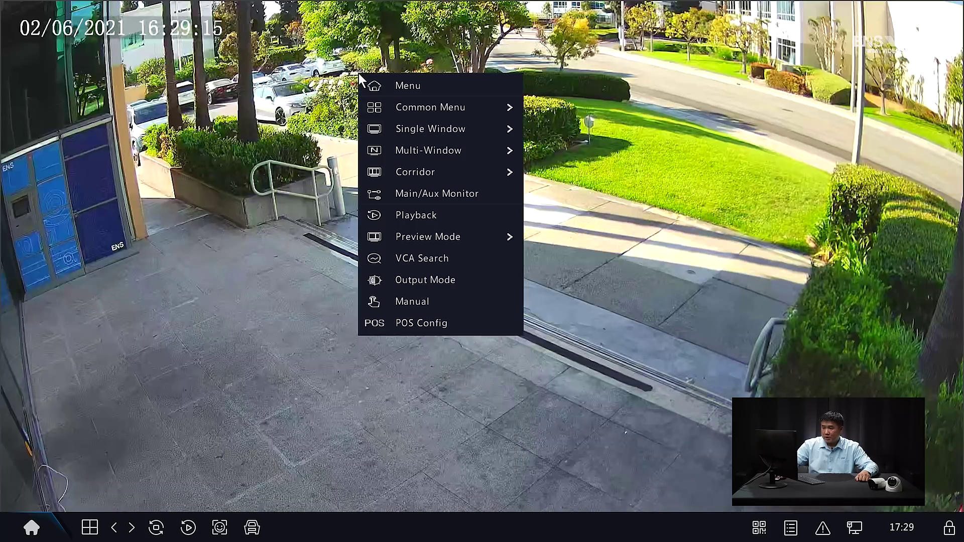
mouse_move(442, 245)
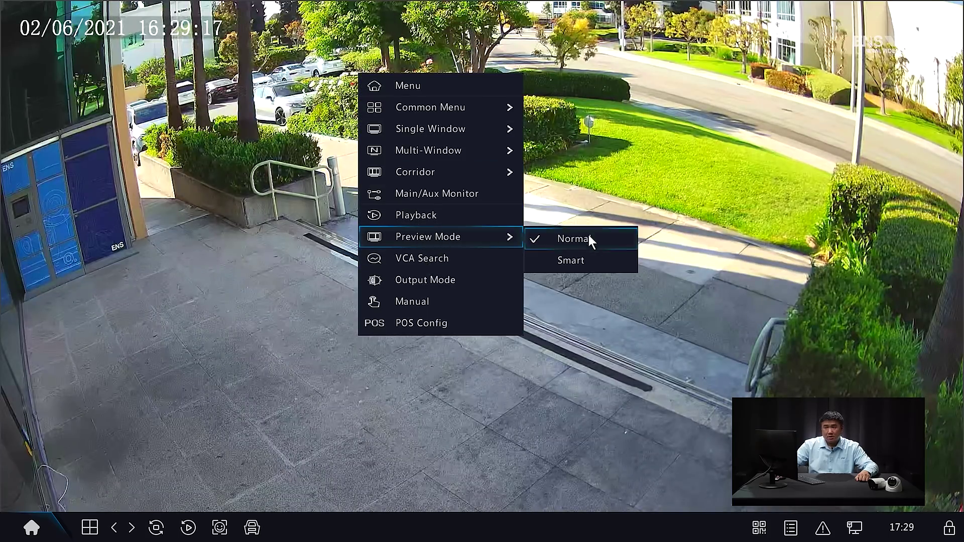
left_click(589, 258)
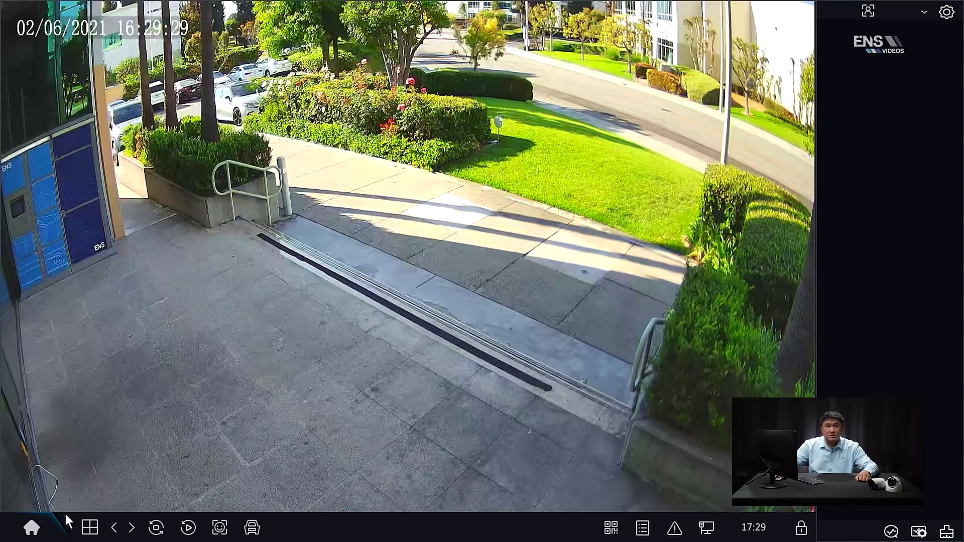
Step: Open the VCA settings menu and check that Face Detection is ticked for D1
left_click(30, 528)
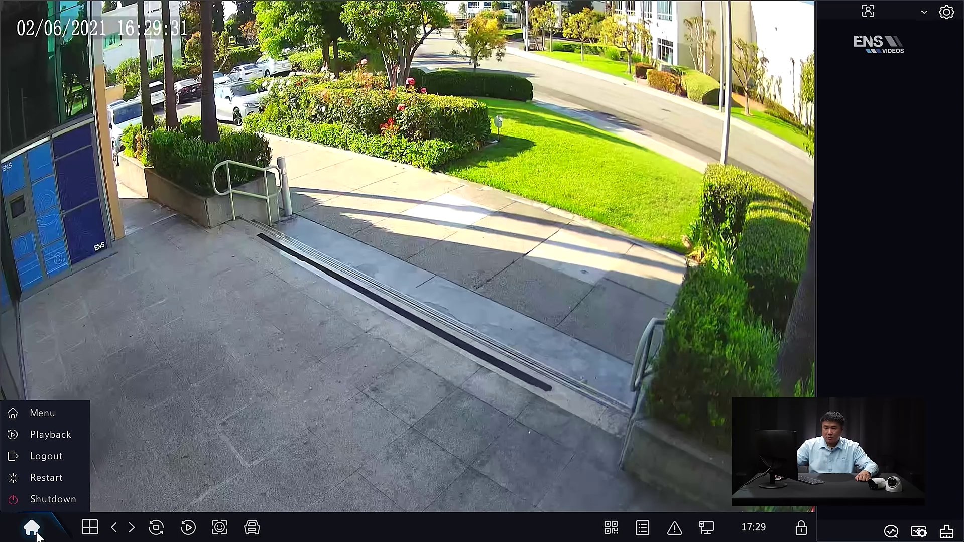
left_click(50, 414)
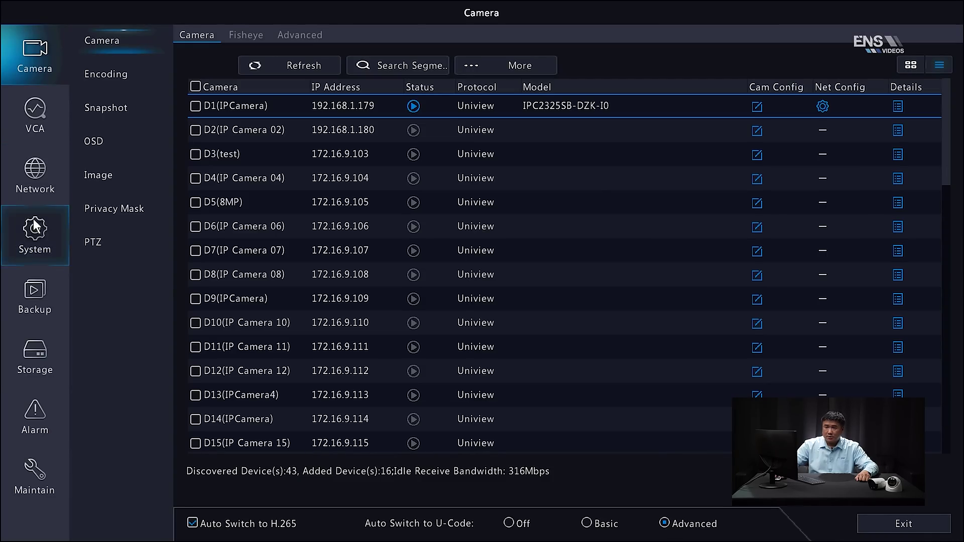
left_click(29, 116)
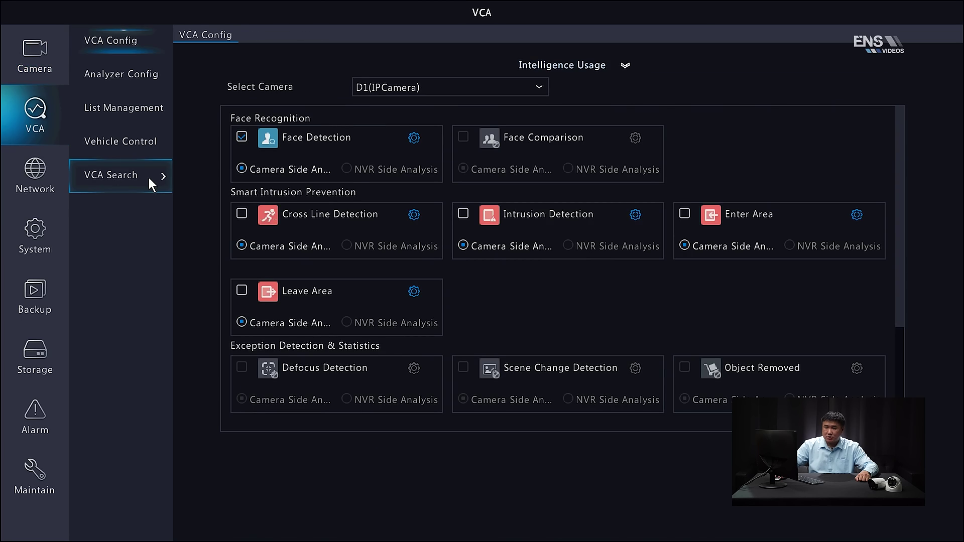
left_click(150, 178)
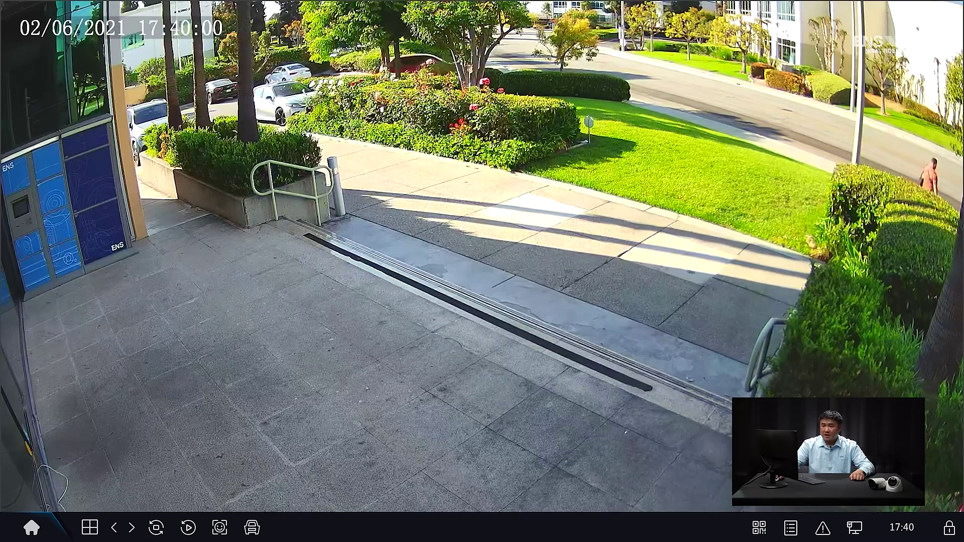
Step: Put D1's live view in Smart preview mode and enable Display Face Snapshot Info
right_click(437, 147)
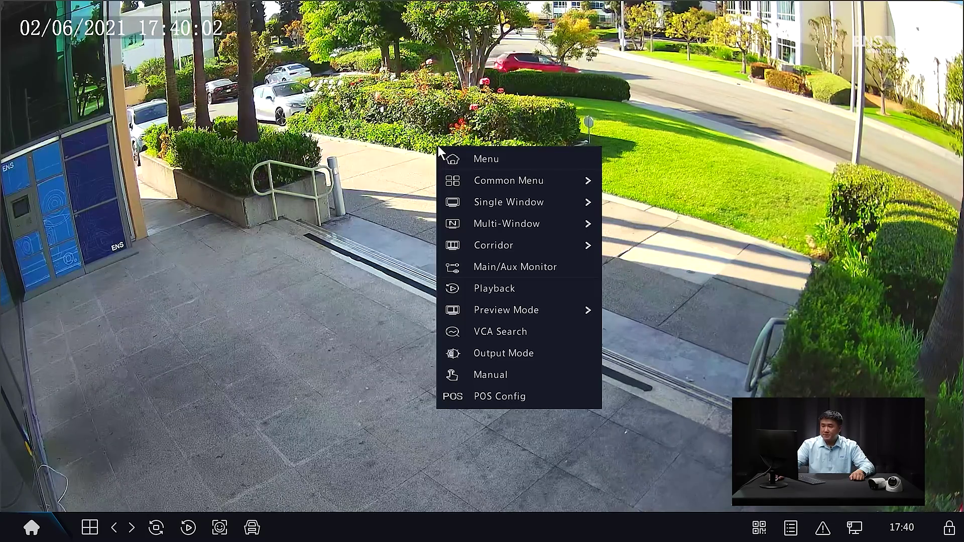
mouse_move(474, 223)
mouse_move(502, 305)
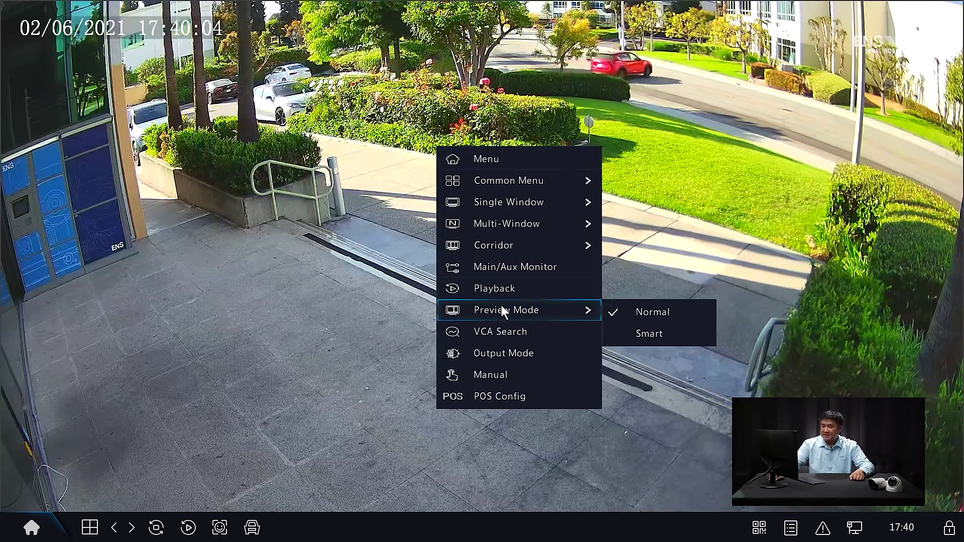
left_click(655, 331)
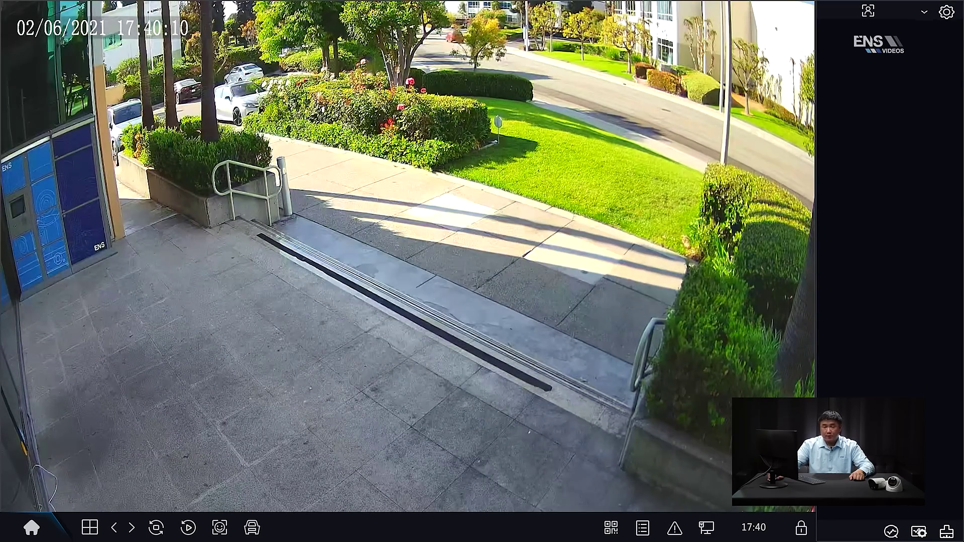
left_click(947, 13)
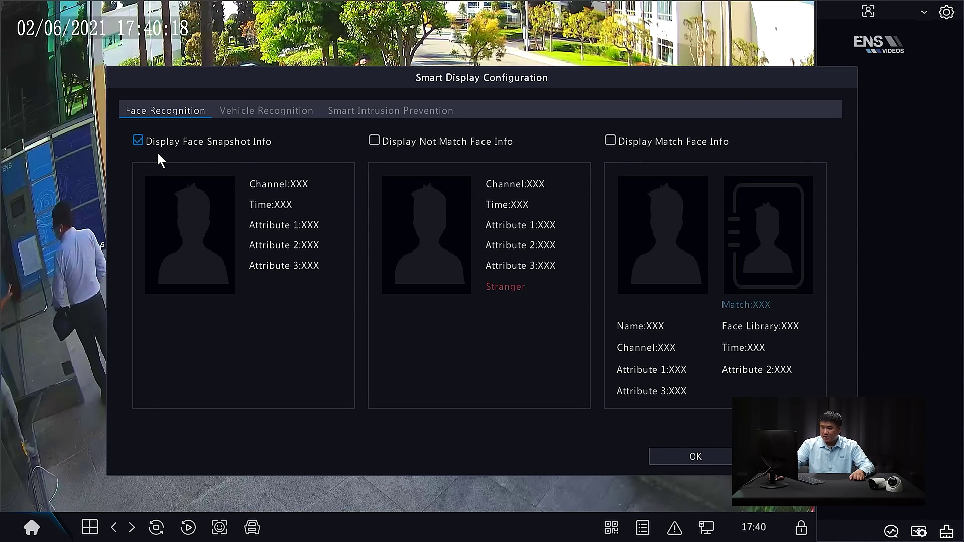
left_click(696, 456)
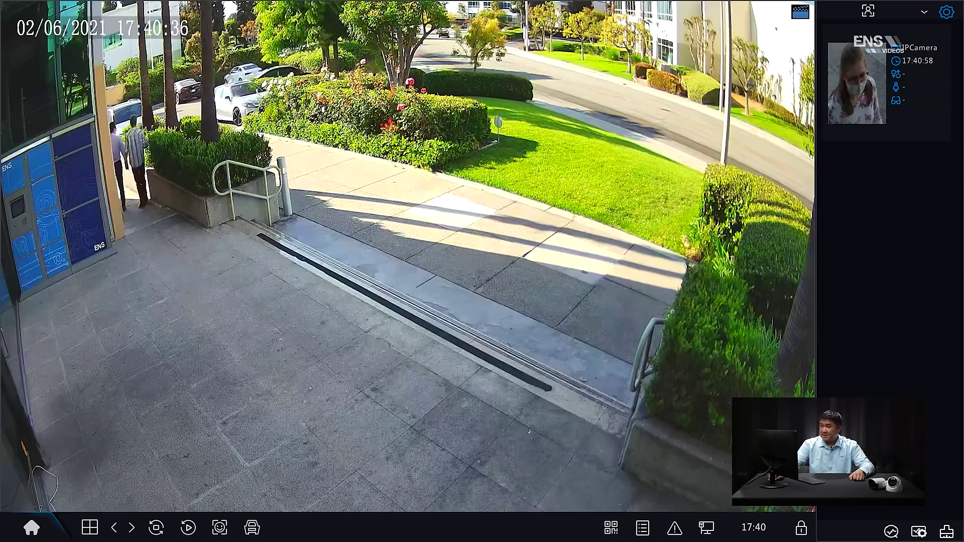
mouse_move(863, 73)
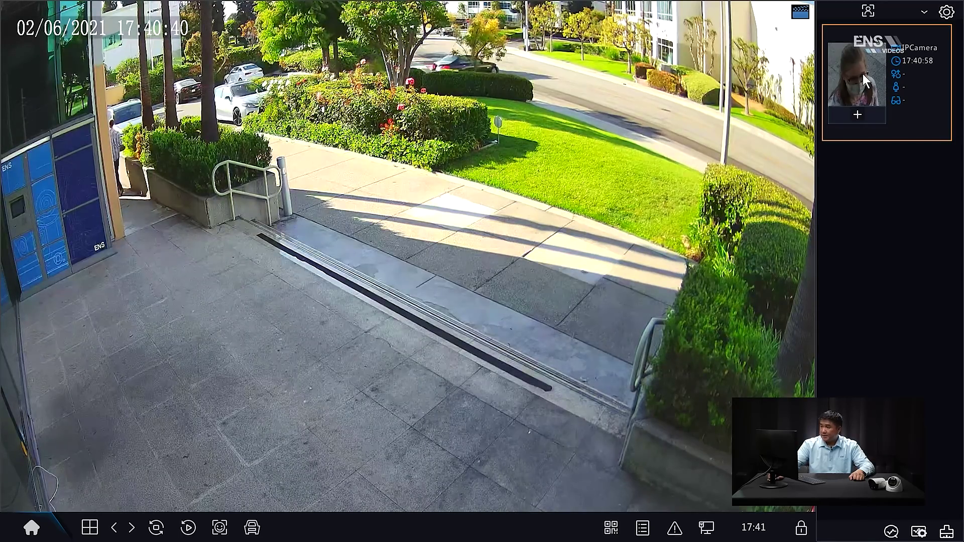
left_click(862, 74)
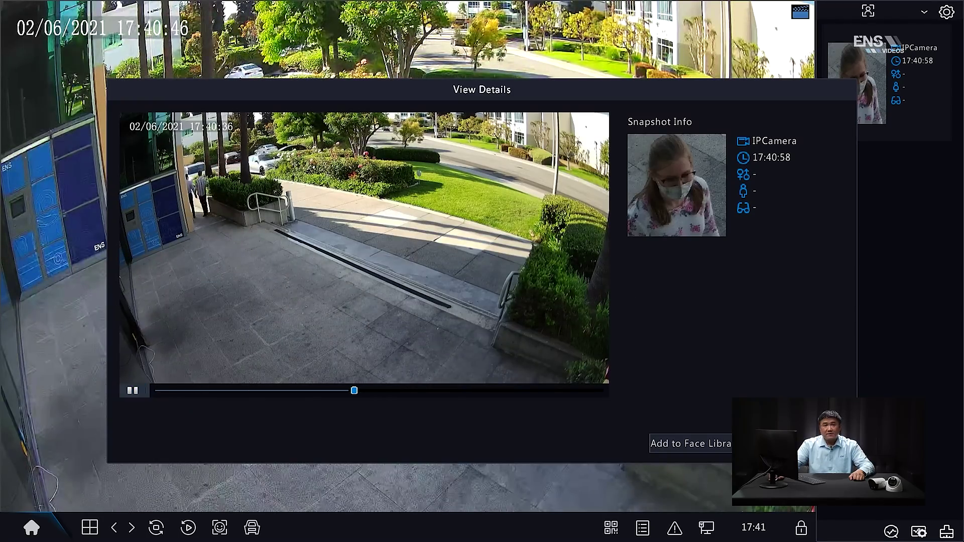
right_click(475, 348)
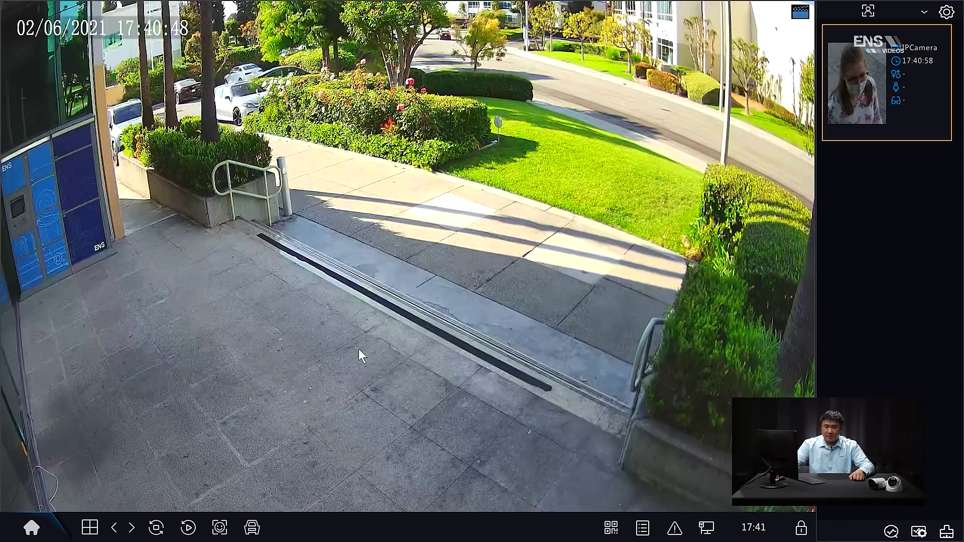
left_click(30, 533)
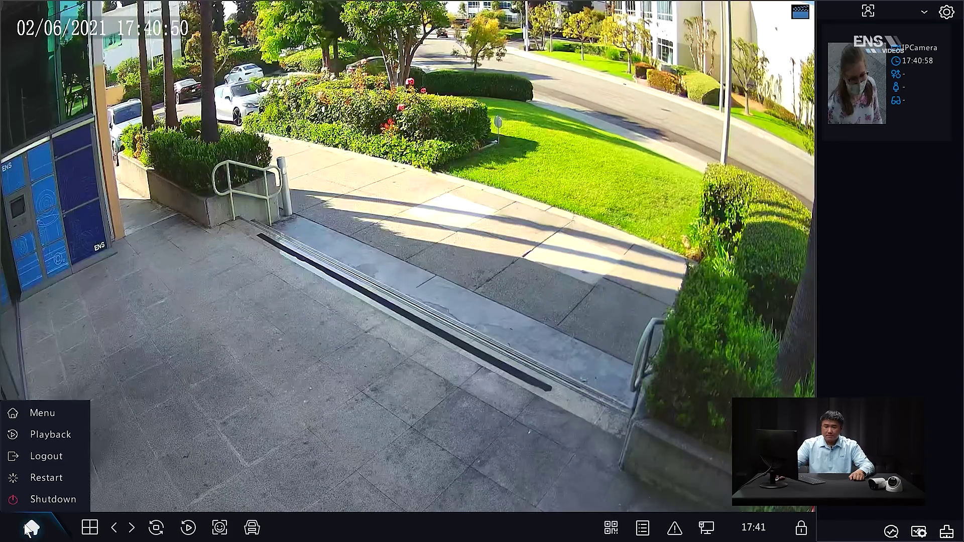
Step: Run a VCA Face Snapshot Search across all cameras for 2021-06-02
left_click(41, 415)
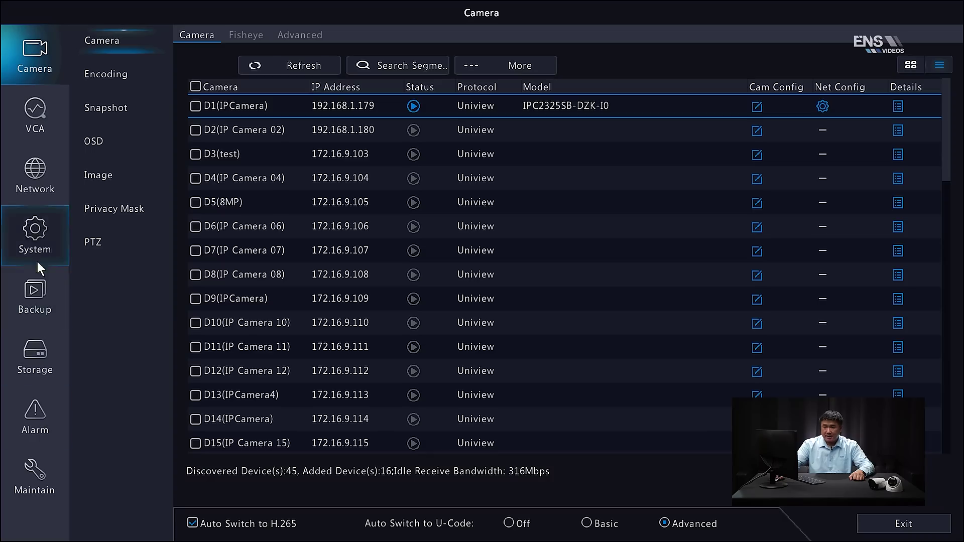
left_click(38, 115)
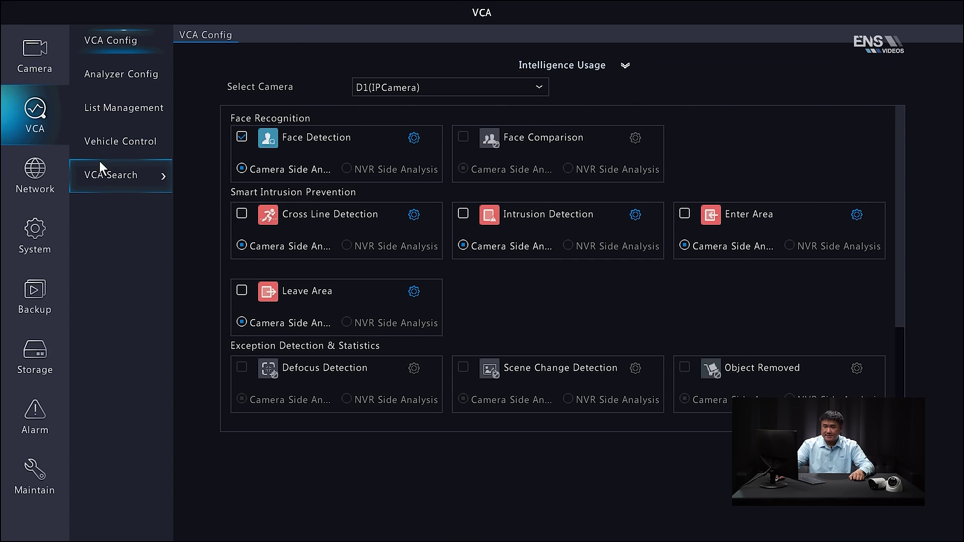
left_click(132, 173)
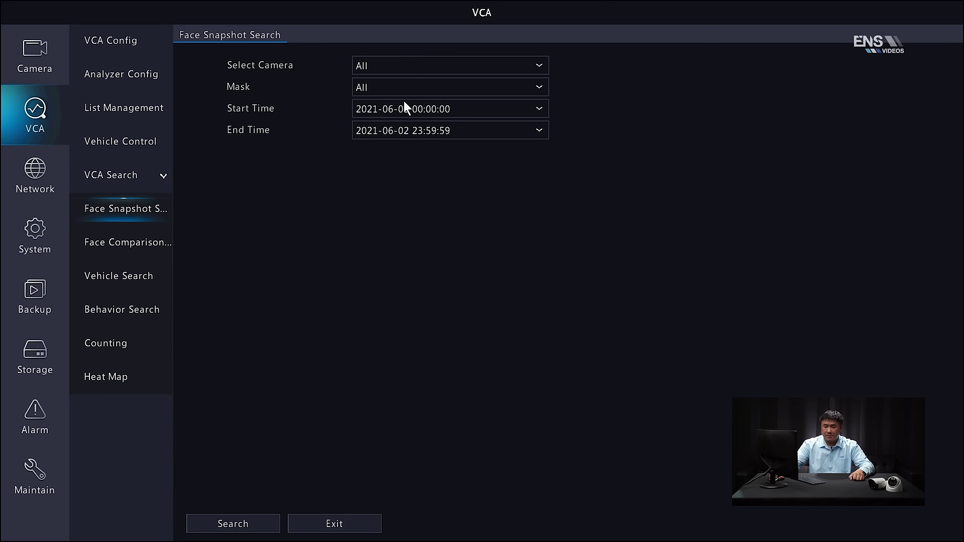
left_click(218, 524)
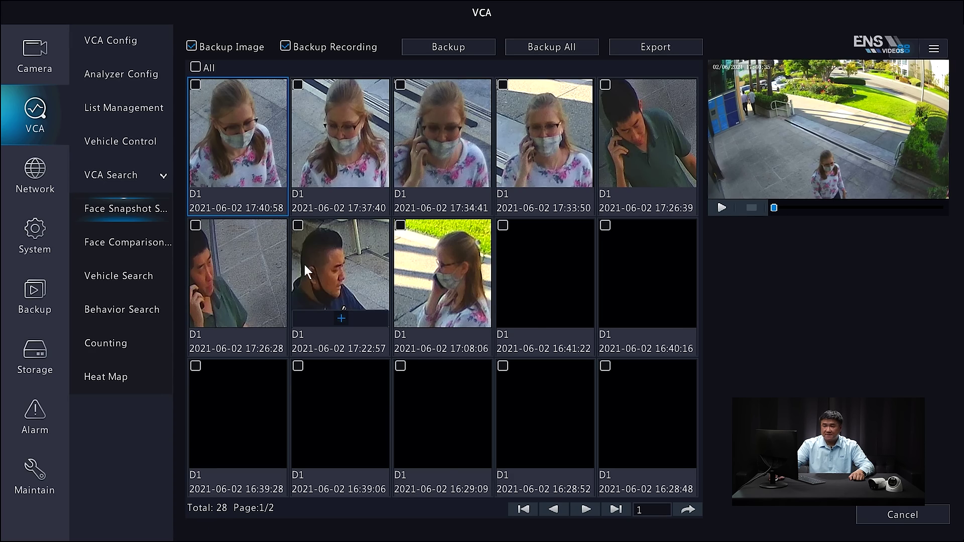
Step: Tick the newest D1 face capture and play its recording in the preview
mouse_move(323, 254)
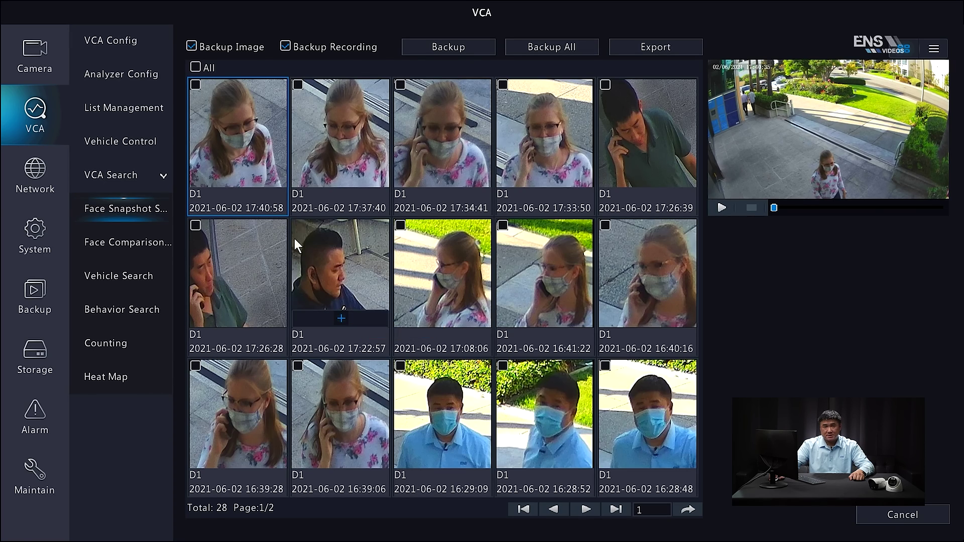
mouse_move(264, 156)
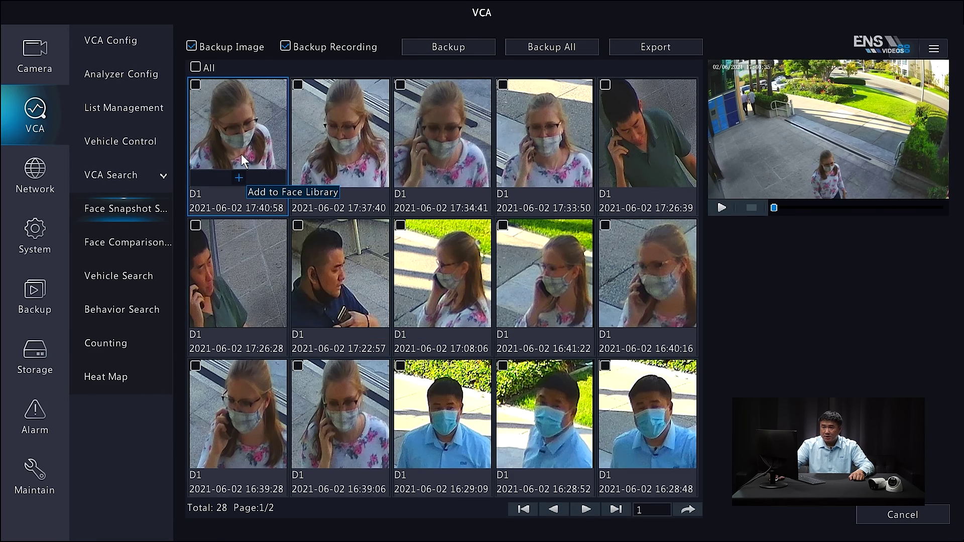
left_click(195, 85)
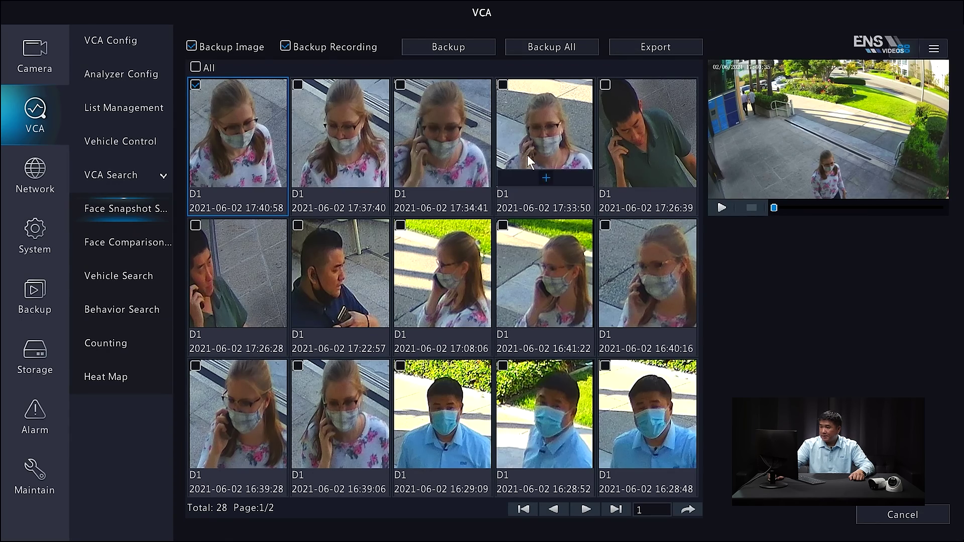
left_click(719, 211)
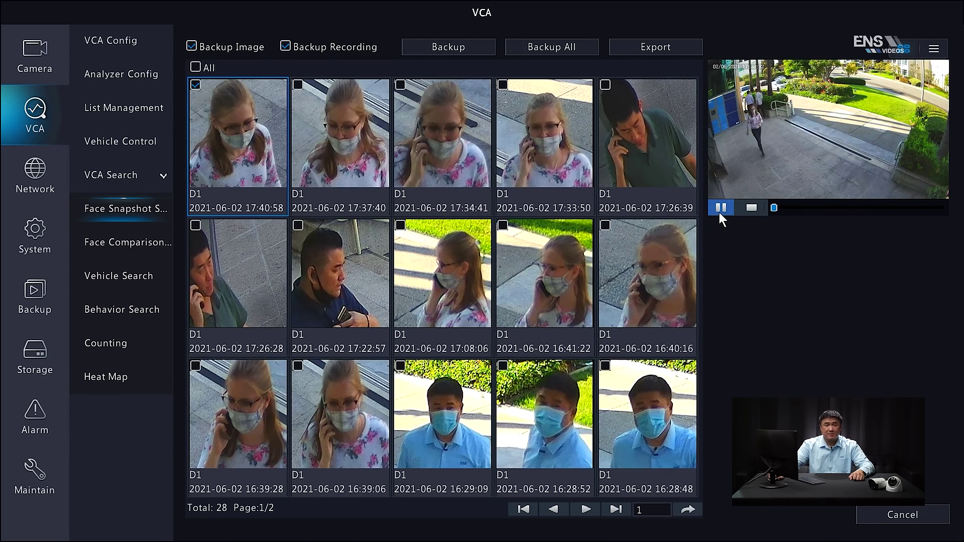